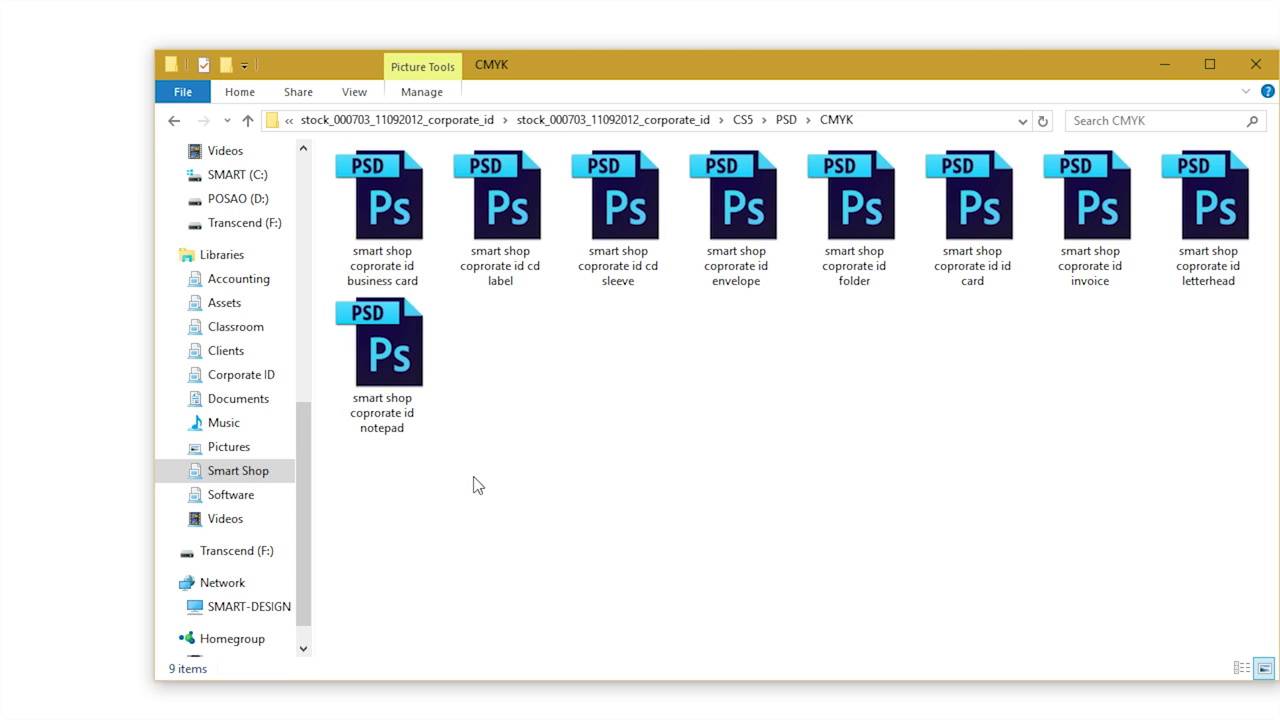
Open the smart shop business card PSD from the CMYK folder in Photoshop and clear the folder window away
{"action": "left_click", "coordinate": [383, 180]}
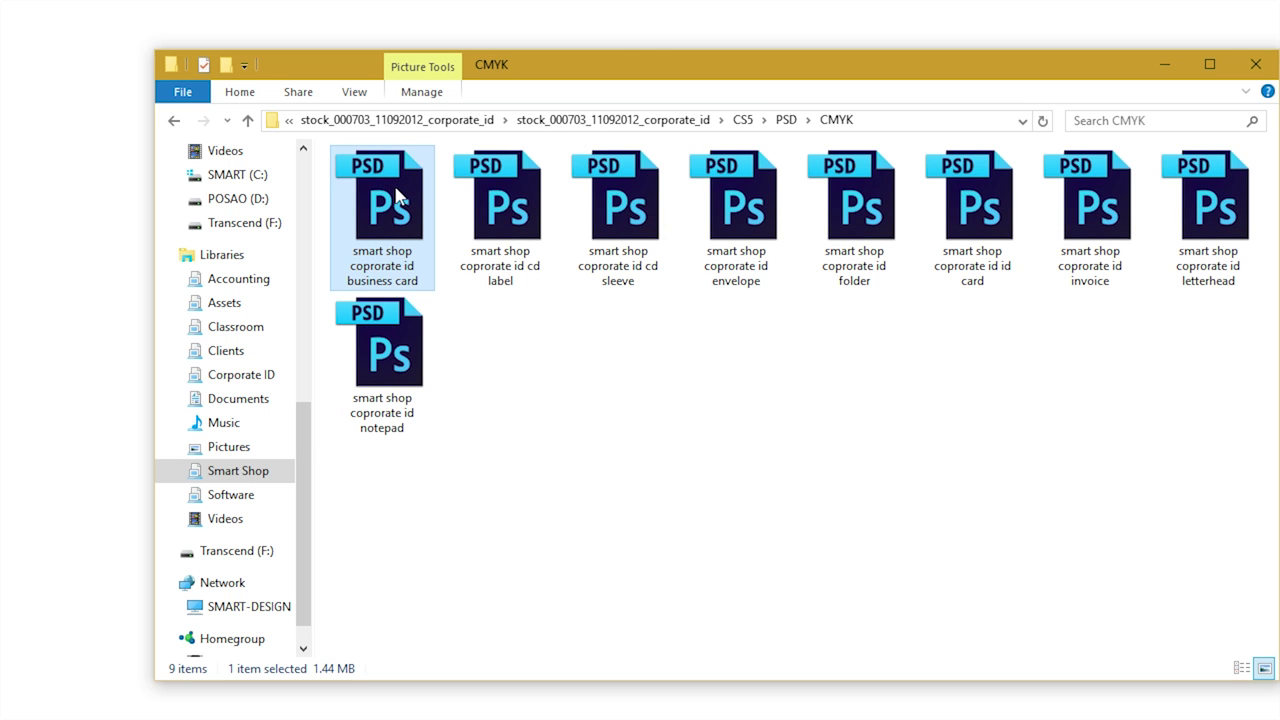
{"action": "double_click", "coordinate": [396, 194]}
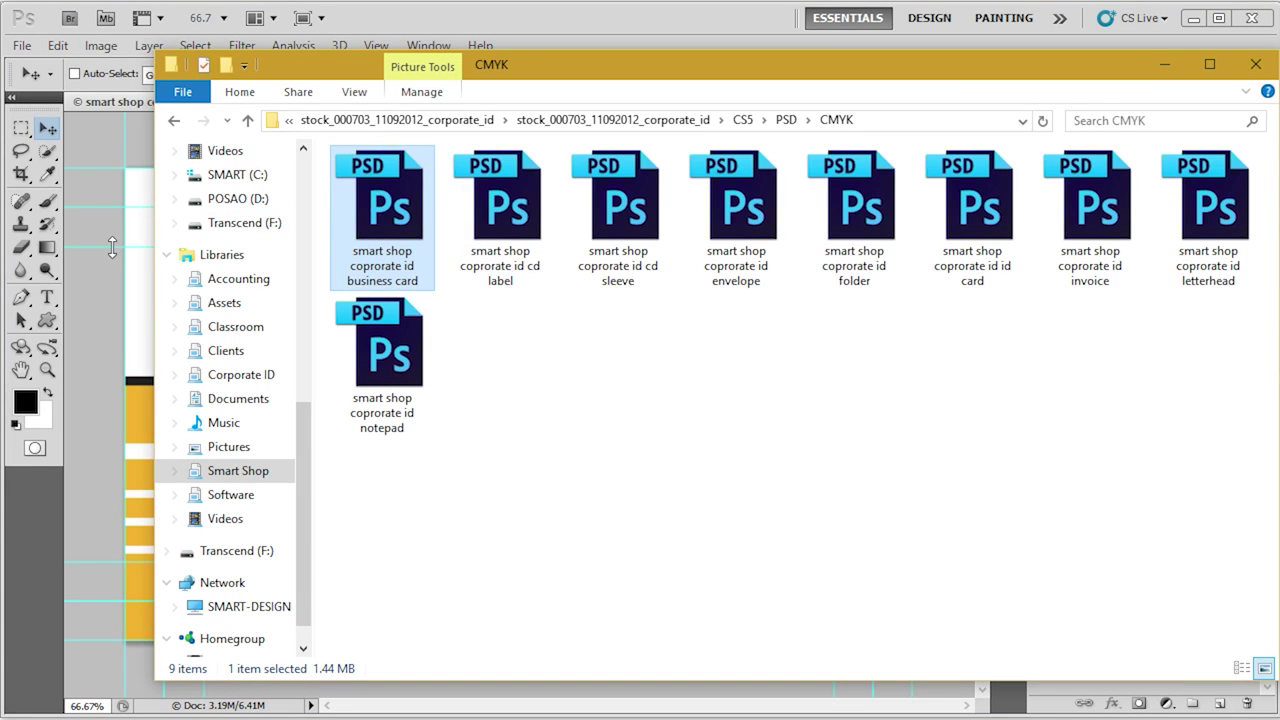
{"action": "left_click", "coordinate": [1183, 62]}
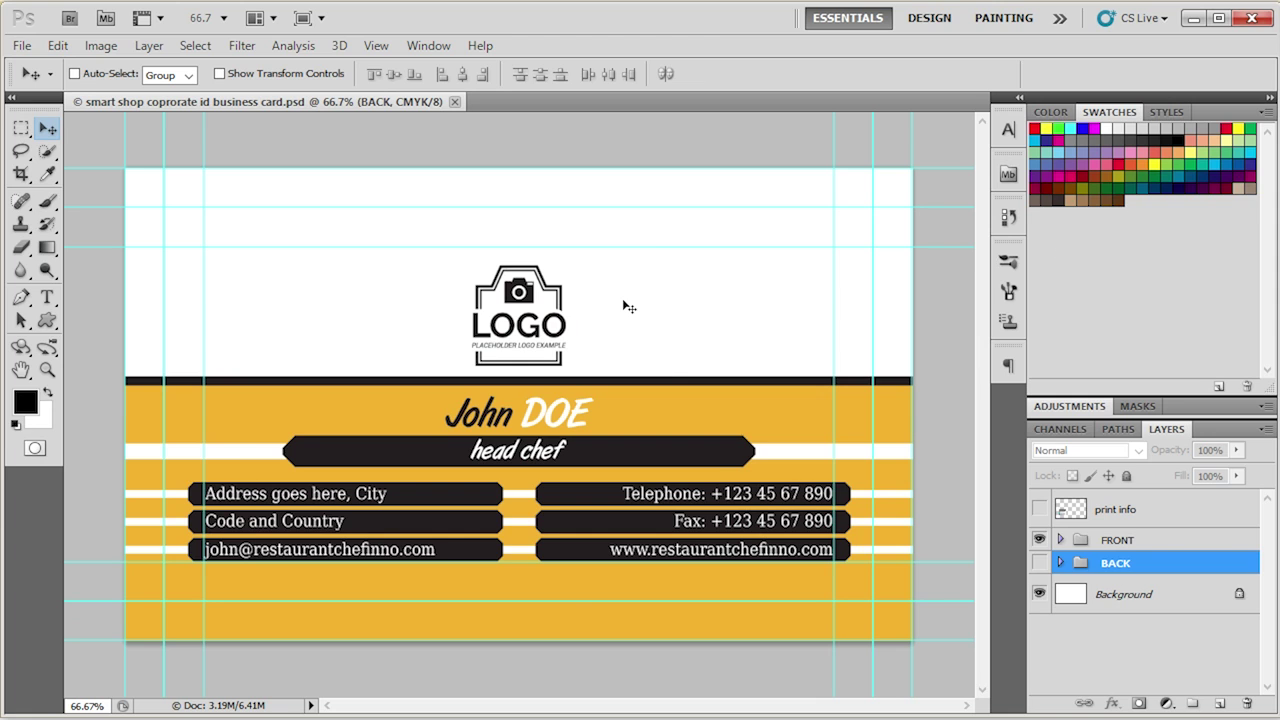
Compare the card's front and back designs by alternating the visibility of the FRONT and BACK groups
{"action": "left_click", "coordinate": [1117, 546]}
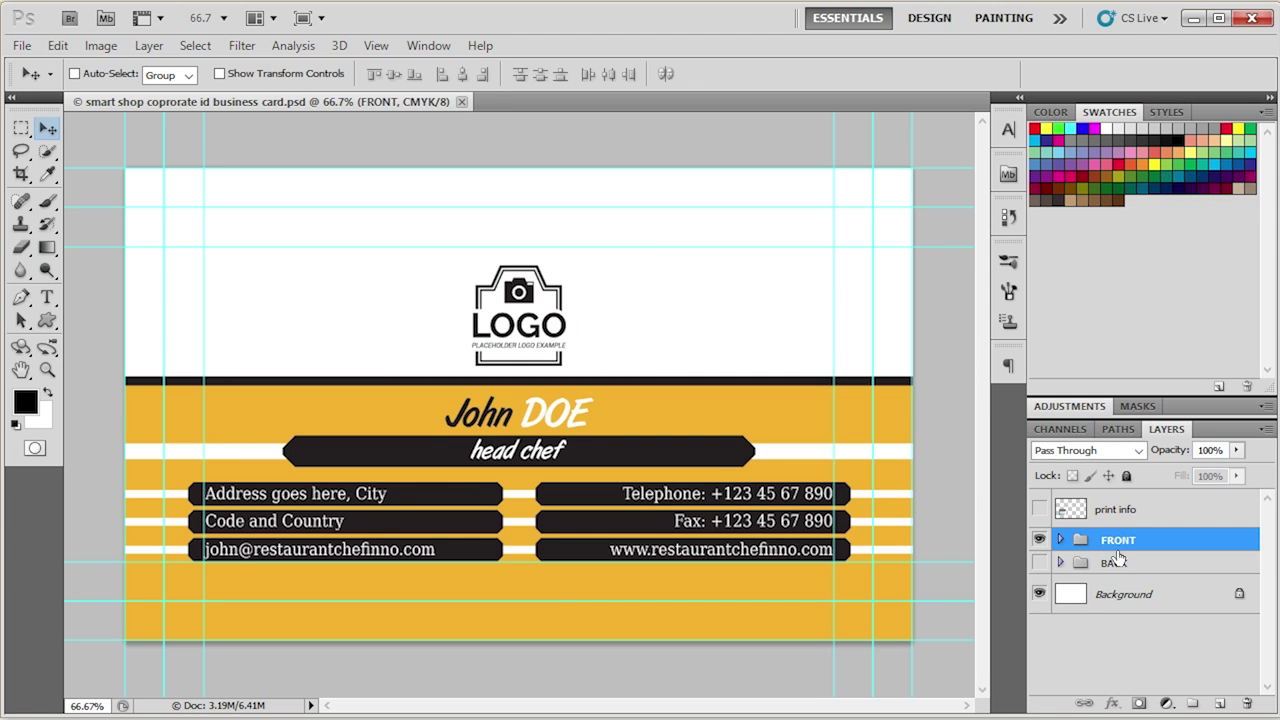
{"action": "left_click", "coordinate": [1116, 561]}
{"action": "left_click", "coordinate": [1121, 540]}
{"action": "left_click", "coordinate": [1039, 540]}
{"action": "left_click", "coordinate": [1039, 563]}
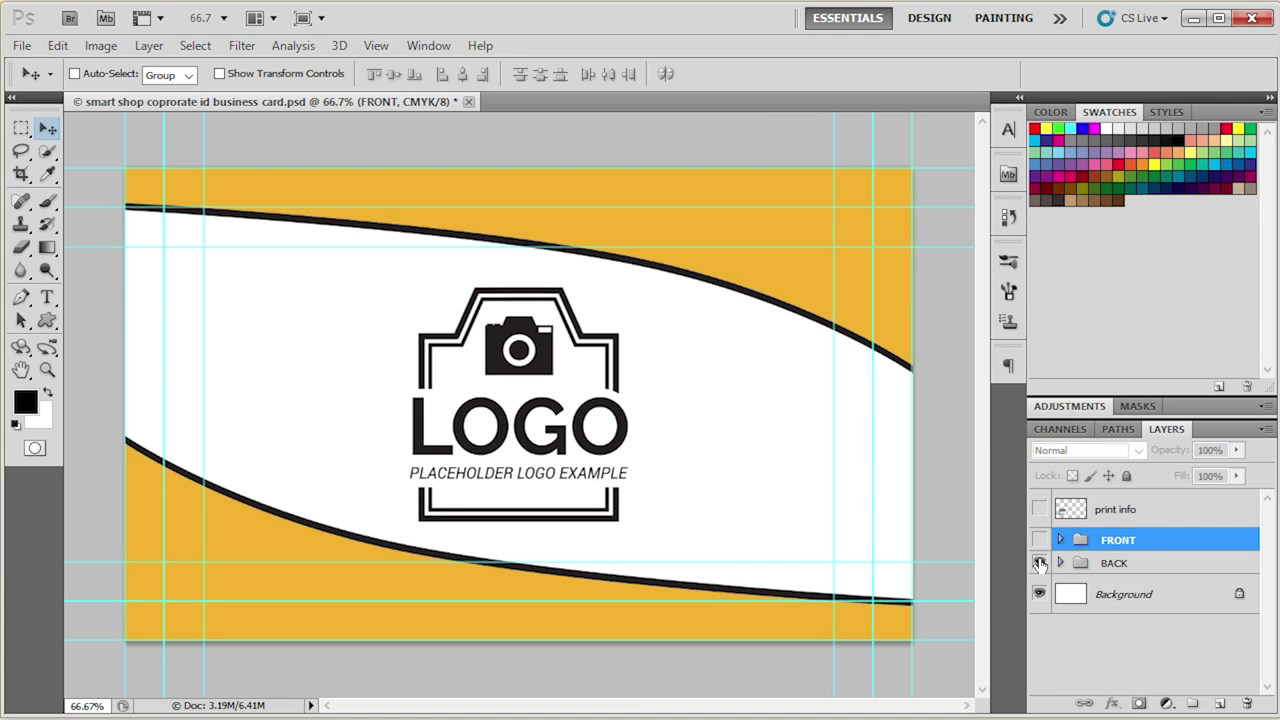
{"action": "left_click", "coordinate": [1039, 564]}
{"action": "left_click", "coordinate": [1039, 540]}
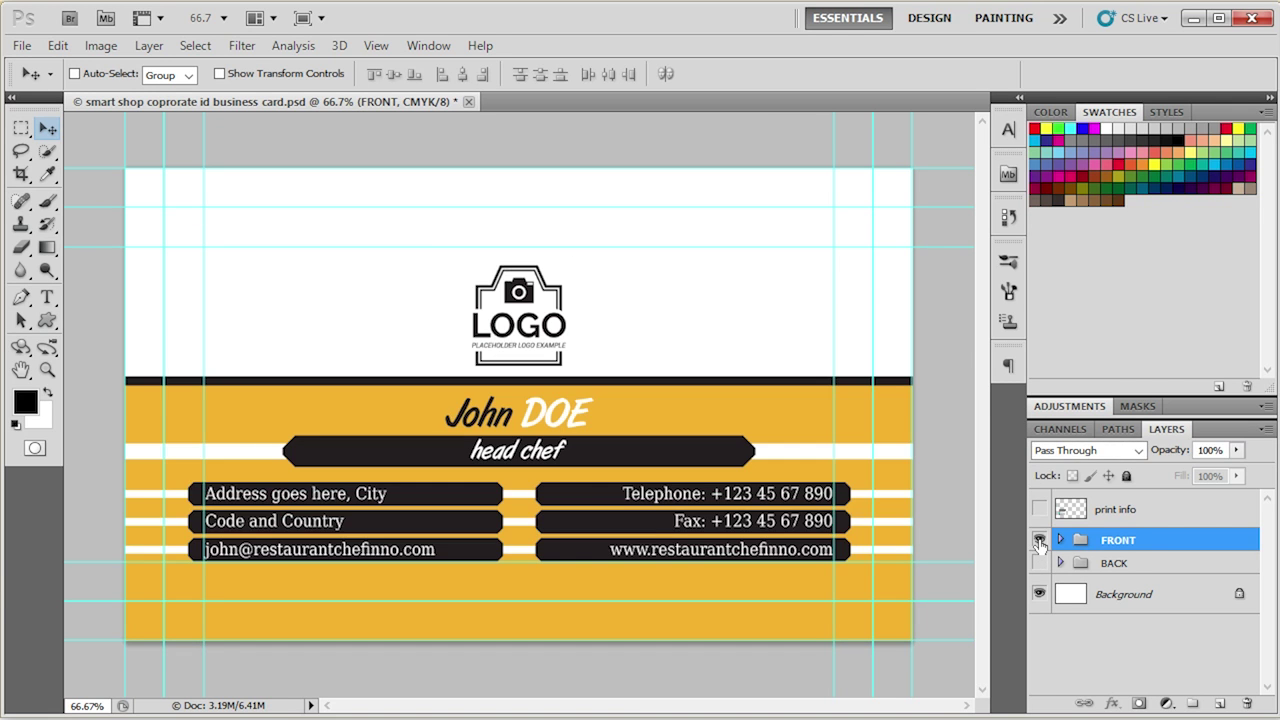
{"action": "left_click", "coordinate": [1039, 540]}
{"action": "left_click", "coordinate": [1039, 563]}
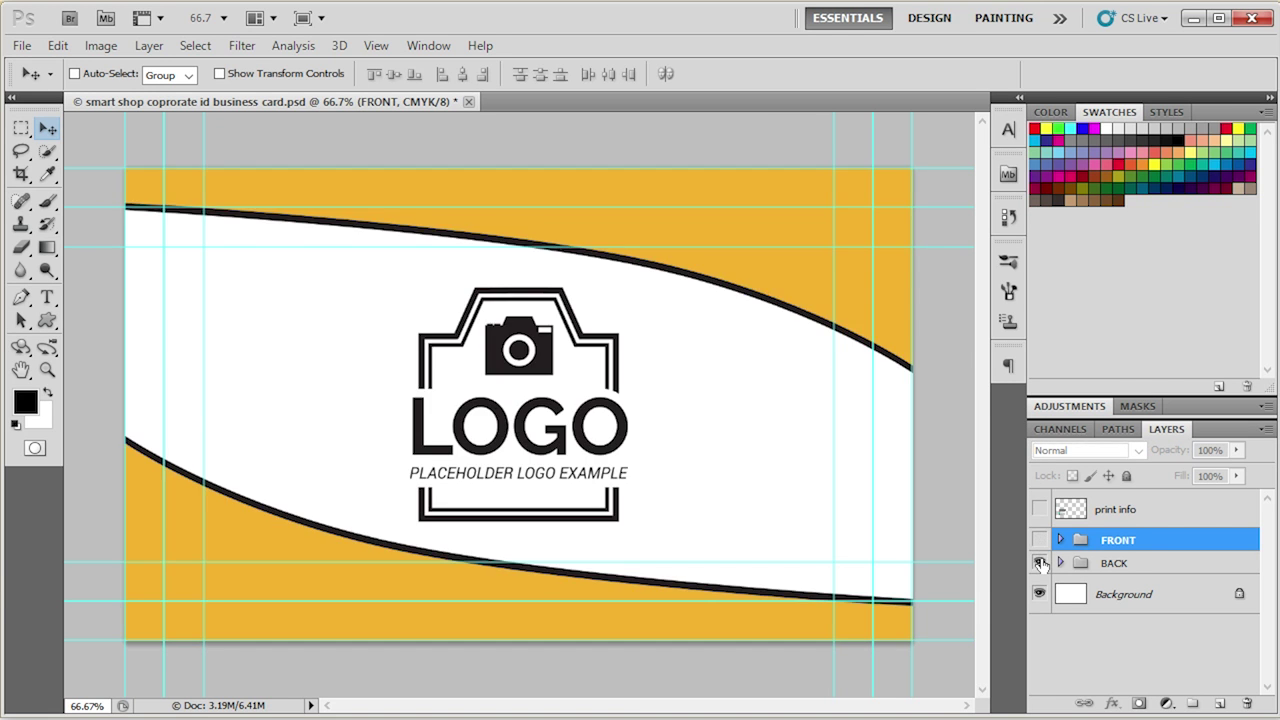
Examine the print info layer with both design groups hidden, and restore only the FRONT group's visibility
{"action": "left_click", "coordinate": [1039, 563]}
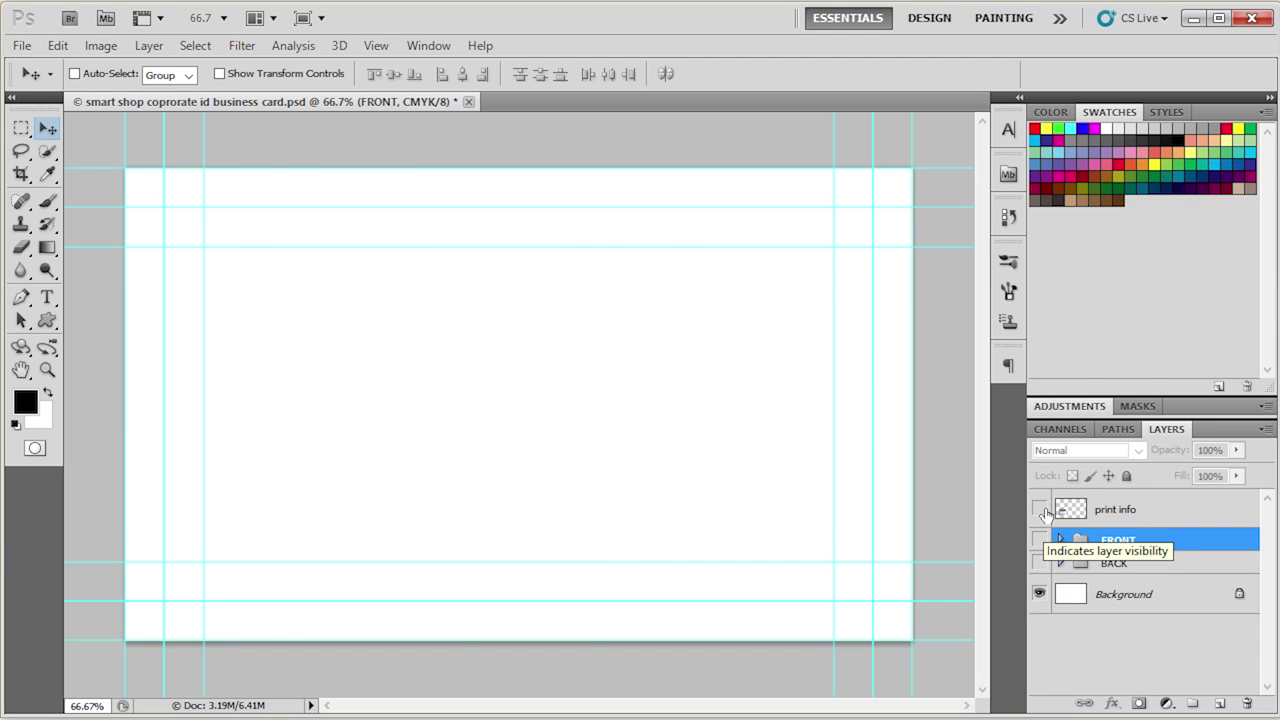
{"action": "left_click", "coordinate": [1039, 509]}
{"action": "left_click", "coordinate": [1151, 510]}
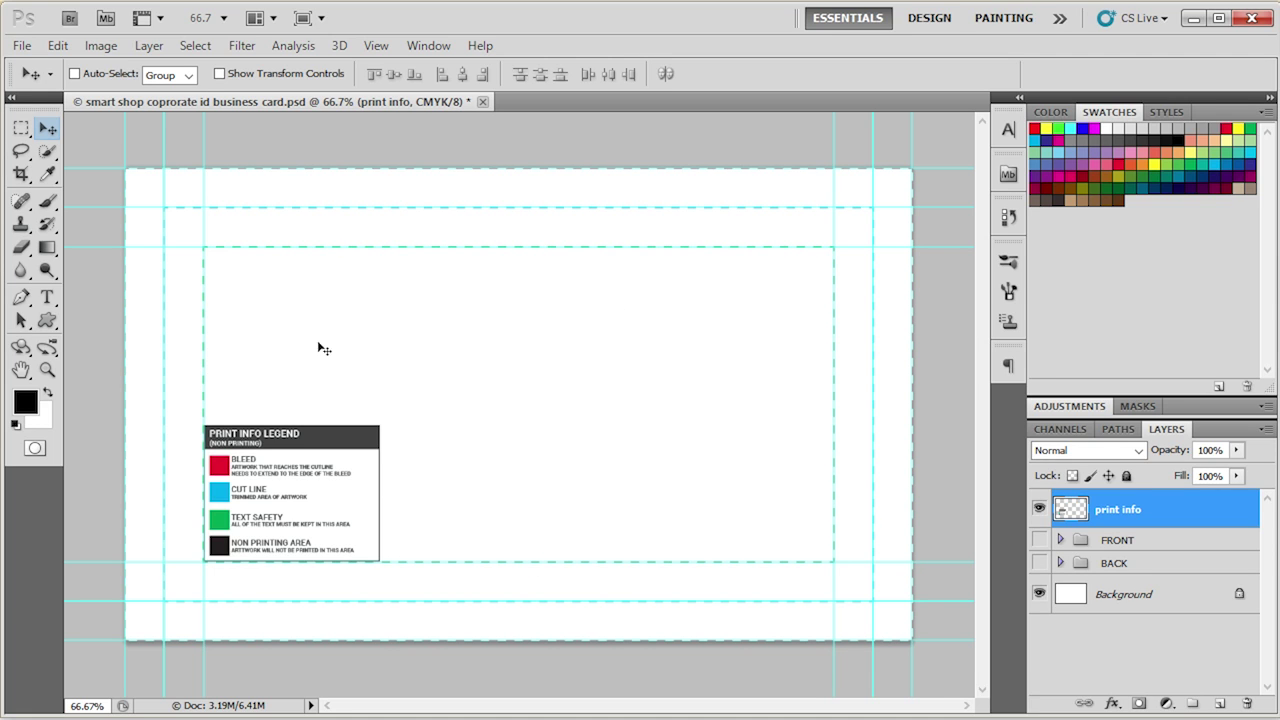
{"action": "left_click", "coordinate": [1148, 540]}
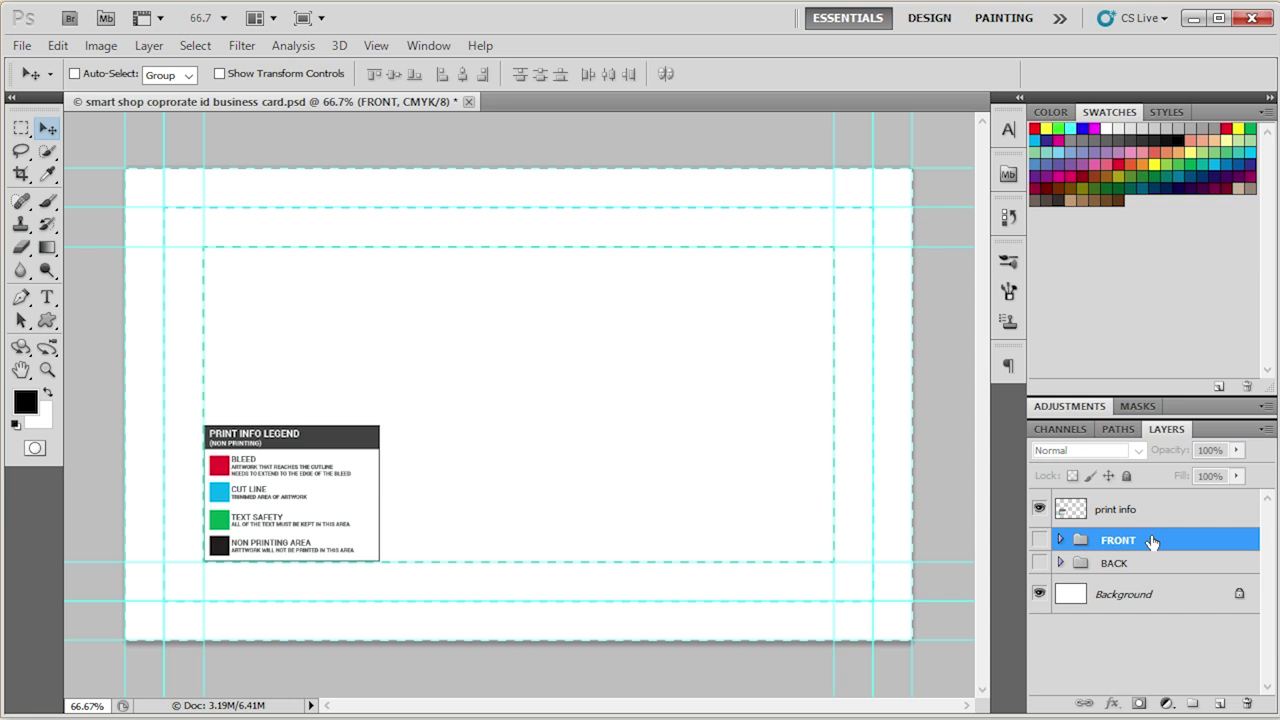
{"action": "left_click", "coordinate": [1112, 512]}
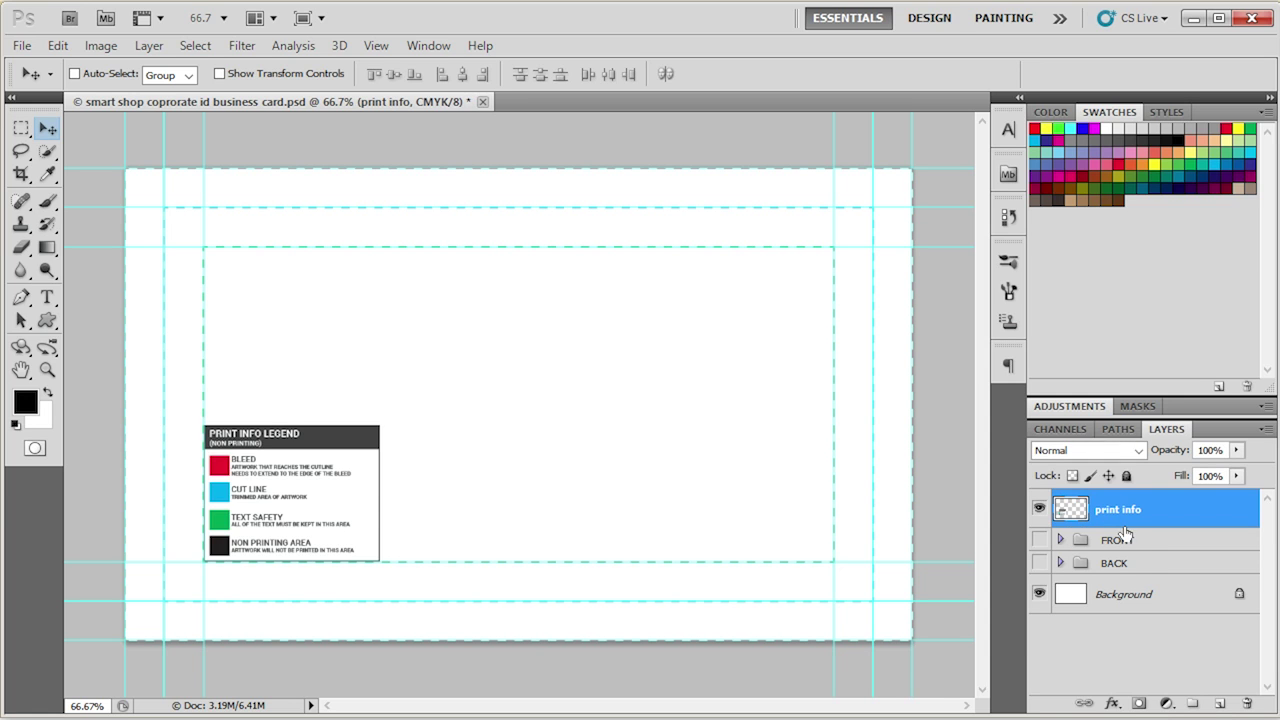
{"action": "left_click", "coordinate": [1040, 512]}
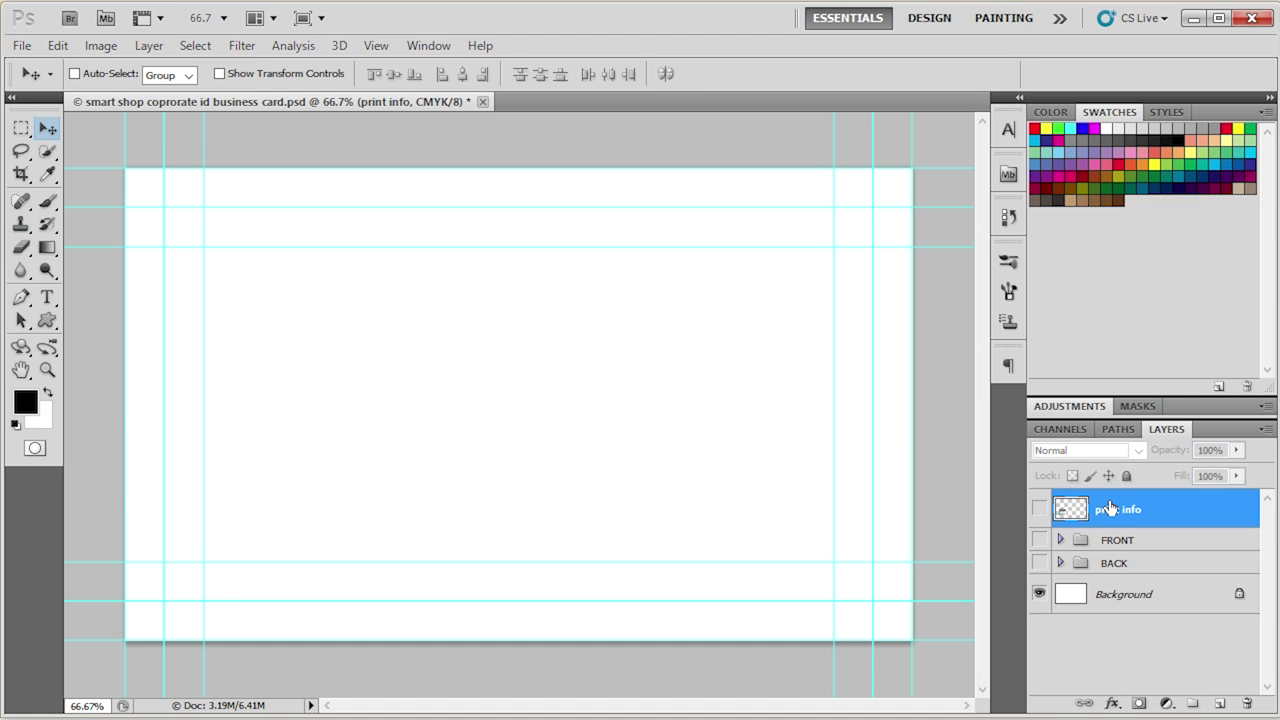
{"action": "left_click", "coordinate": [1128, 541]}
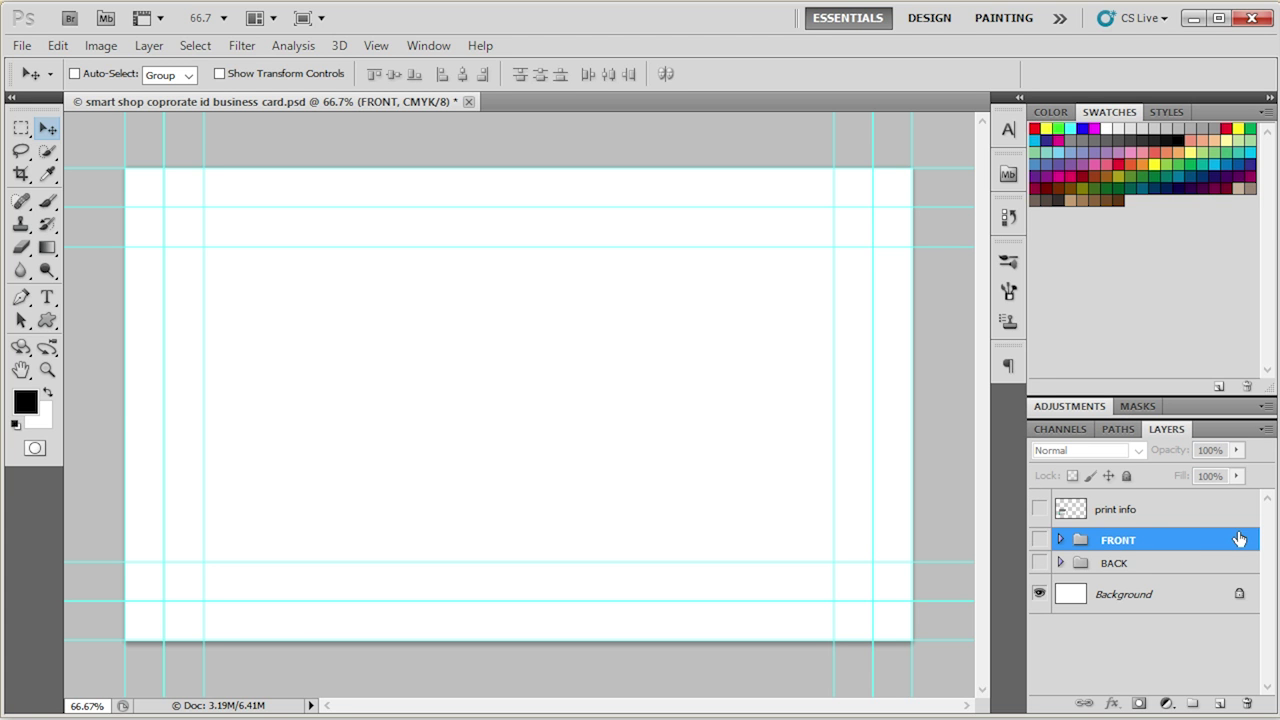
{"action": "left_click", "coordinate": [1040, 540]}
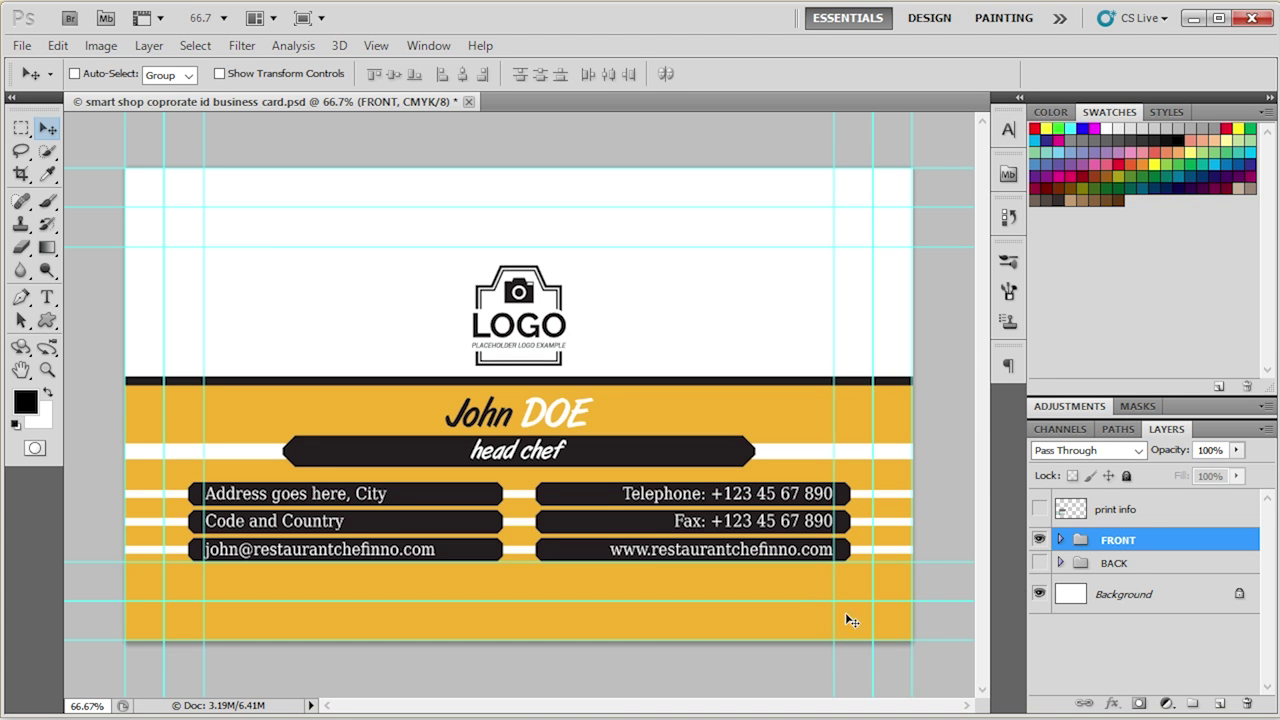
Switch to File Explorer and open the smart shop envelope PSD from the CMYK folder
{"action": "key", "text": "alt+Tab"}
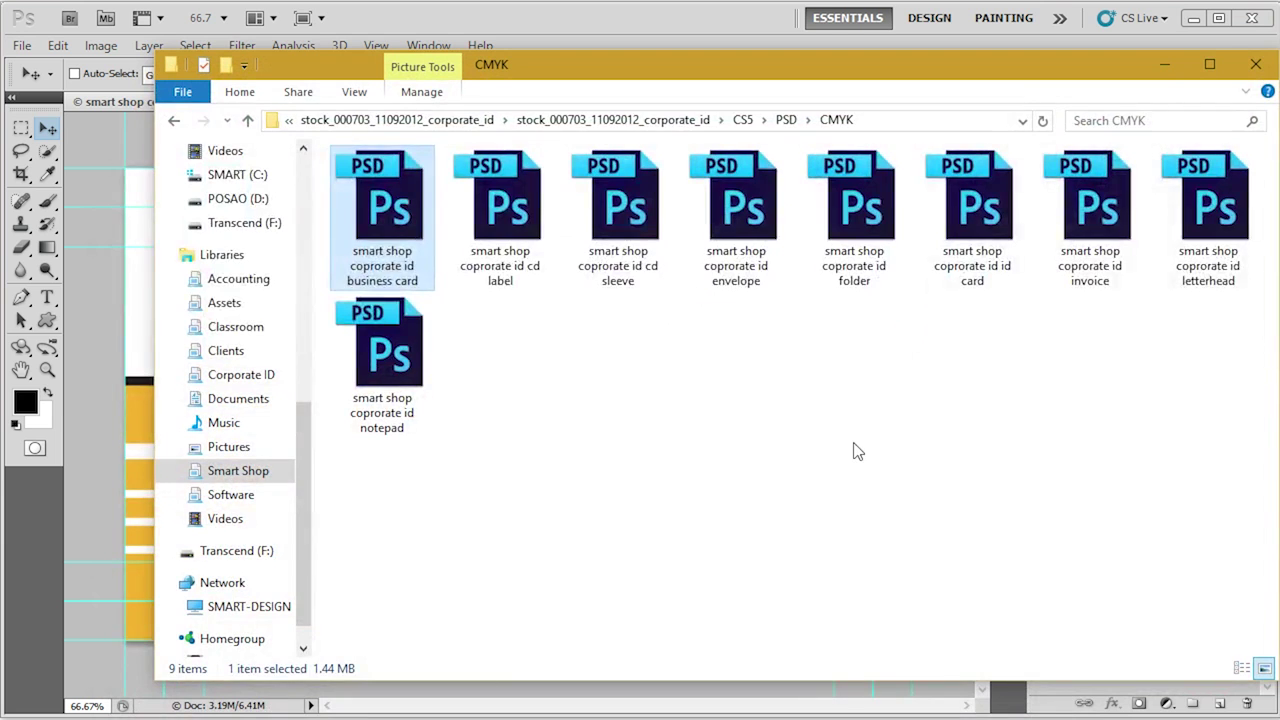
{"action": "left_click", "coordinate": [855, 450]}
{"action": "double_click", "coordinate": [762, 205]}
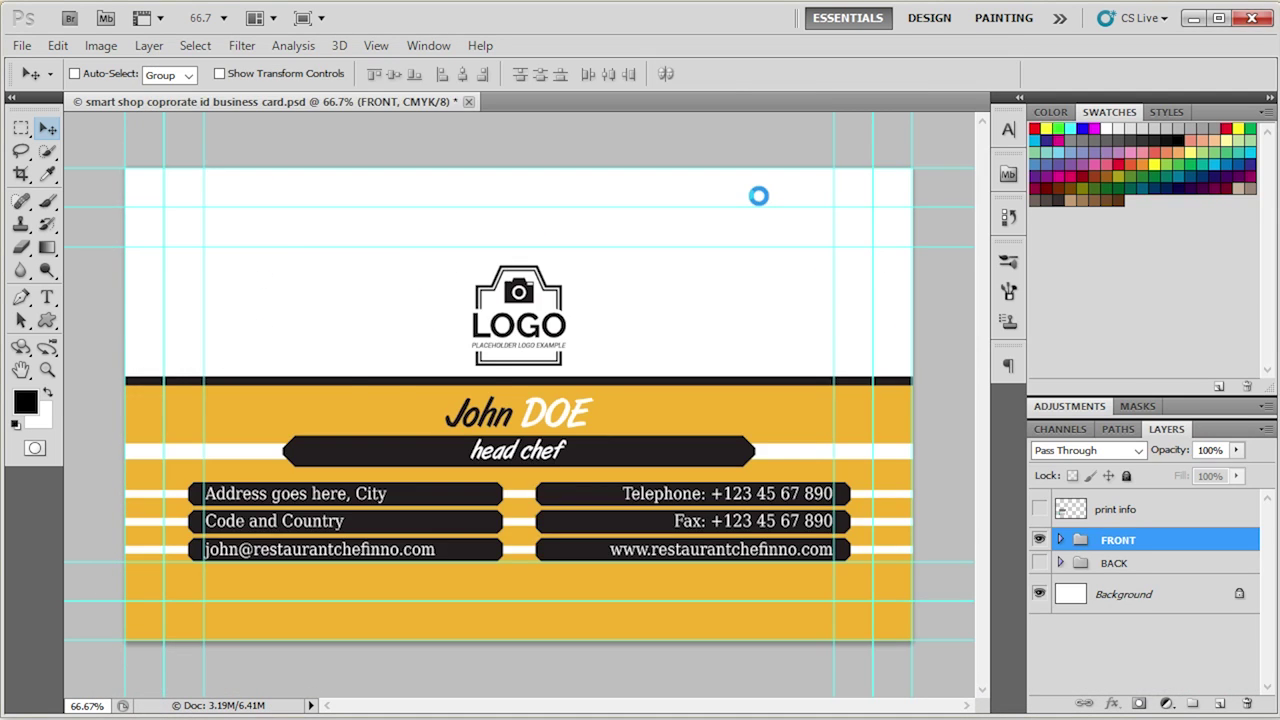
Isolate the Die-Cut group over the white Background to examine the envelope outline, and close the file without saving
{"action": "left_click", "coordinate": [1170, 541]}
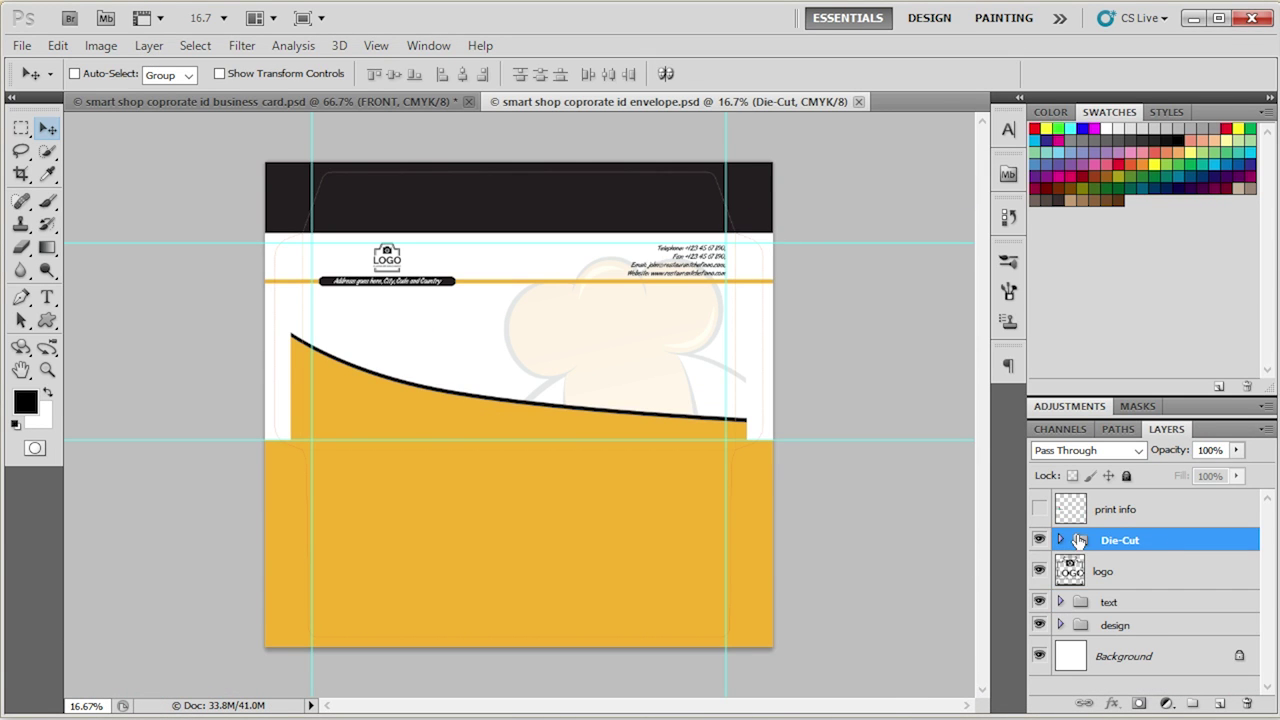
{"action": "left_click", "coordinate": [1040, 540], "text": "alt"}
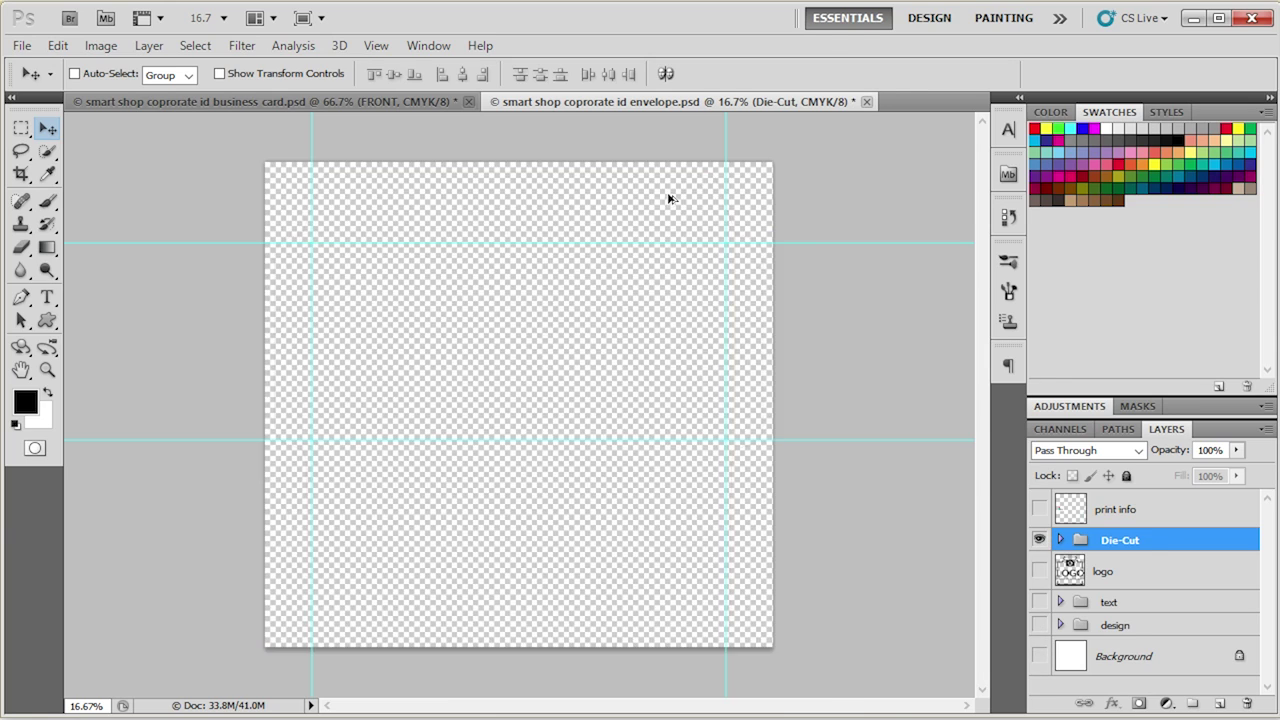
{"action": "scroll", "coordinate": [668, 197], "scroll_direction": "up", "scroll_amount": 2}
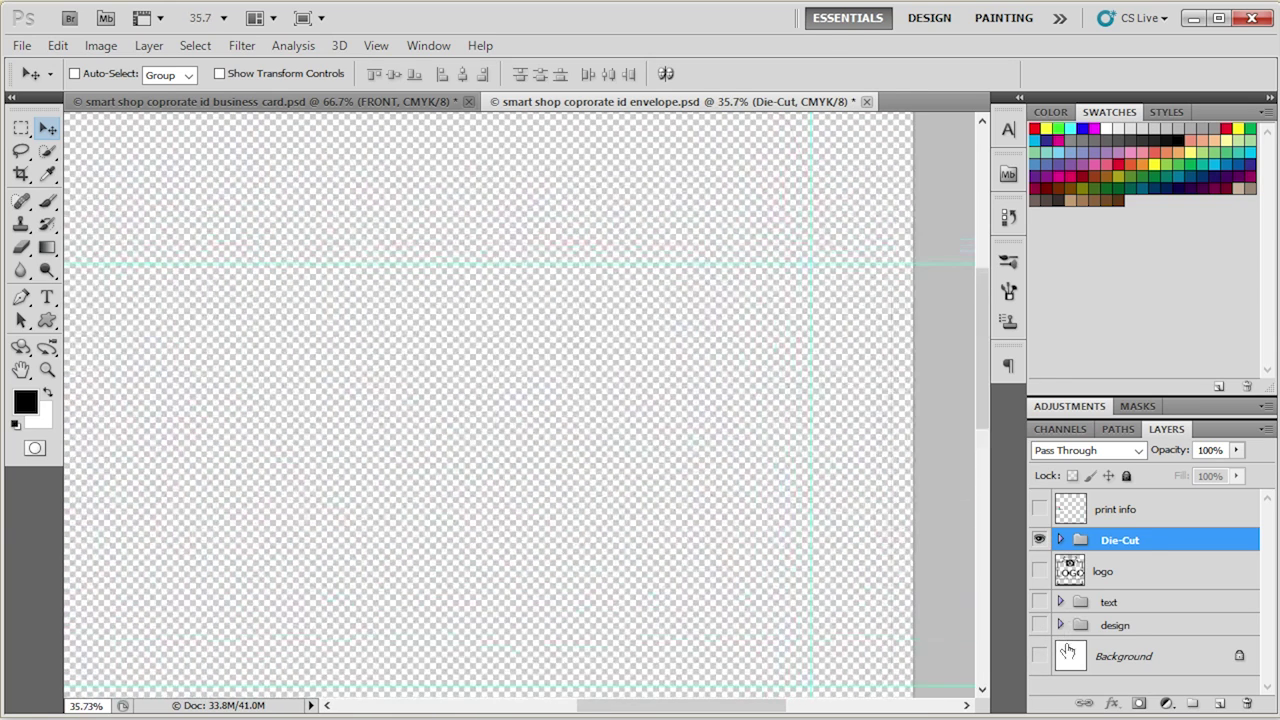
{"action": "left_click", "coordinate": [1040, 656]}
{"action": "scroll", "coordinate": [870, 248], "scroll_direction": "up", "scroll_amount": 2}
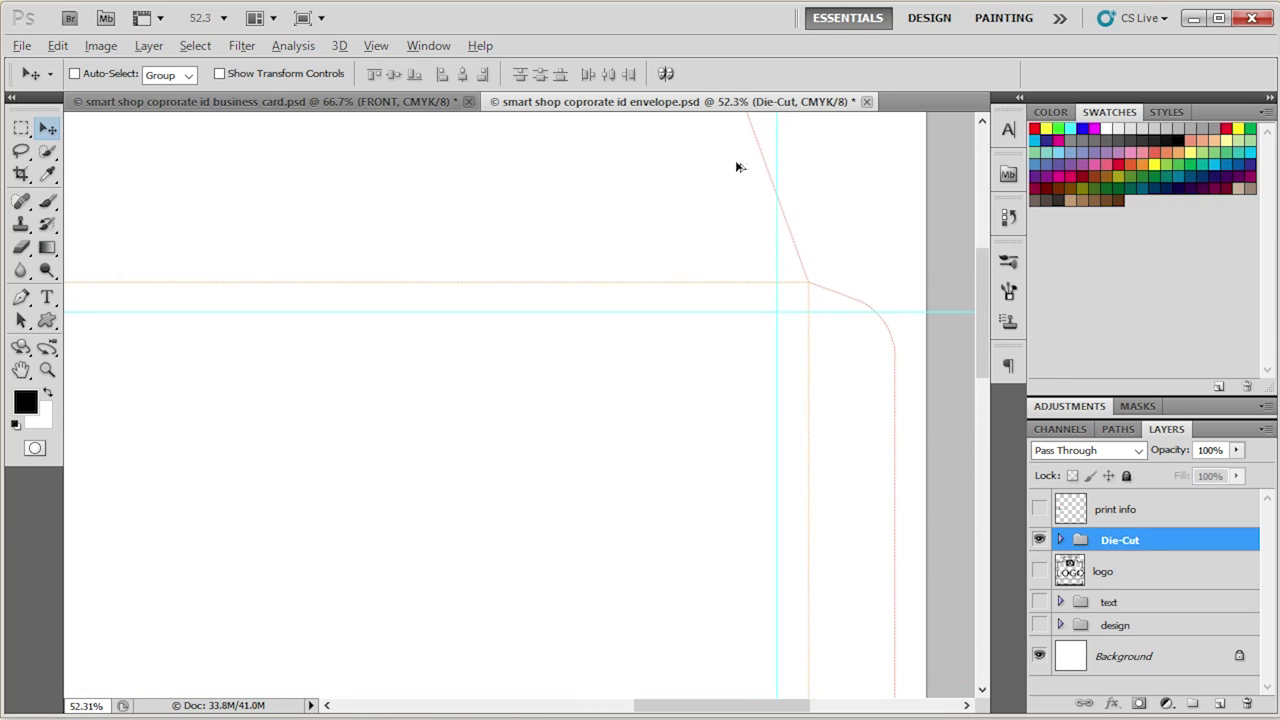
{"action": "scroll", "coordinate": [889, 200], "scroll_direction": "down", "scroll_amount": 4}
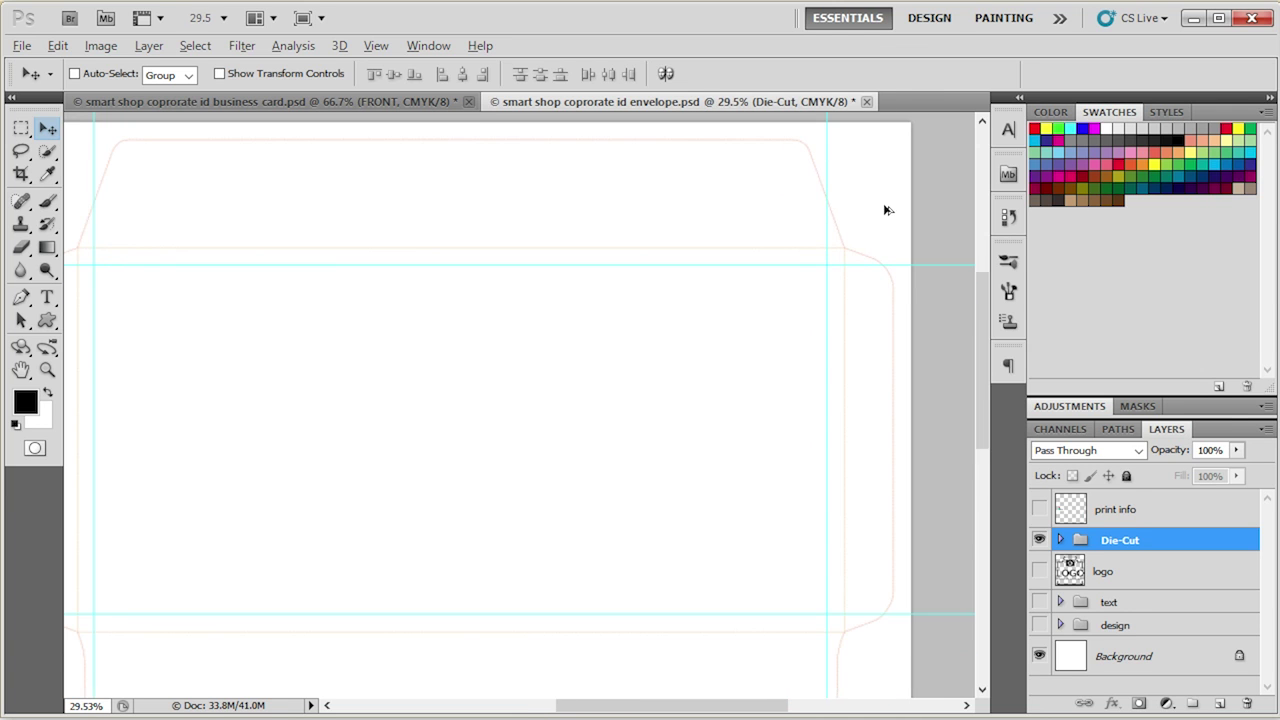
{"action": "left_click", "coordinate": [866, 102]}
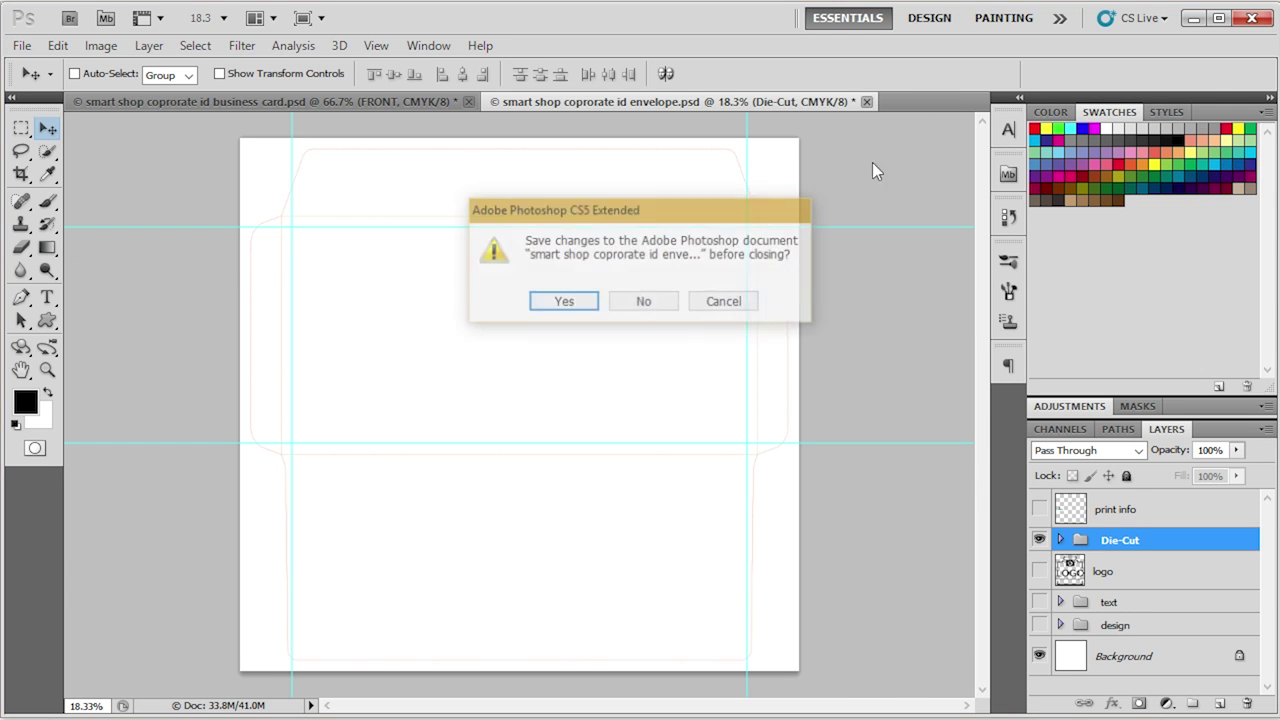
{"action": "left_click", "coordinate": [674, 301]}
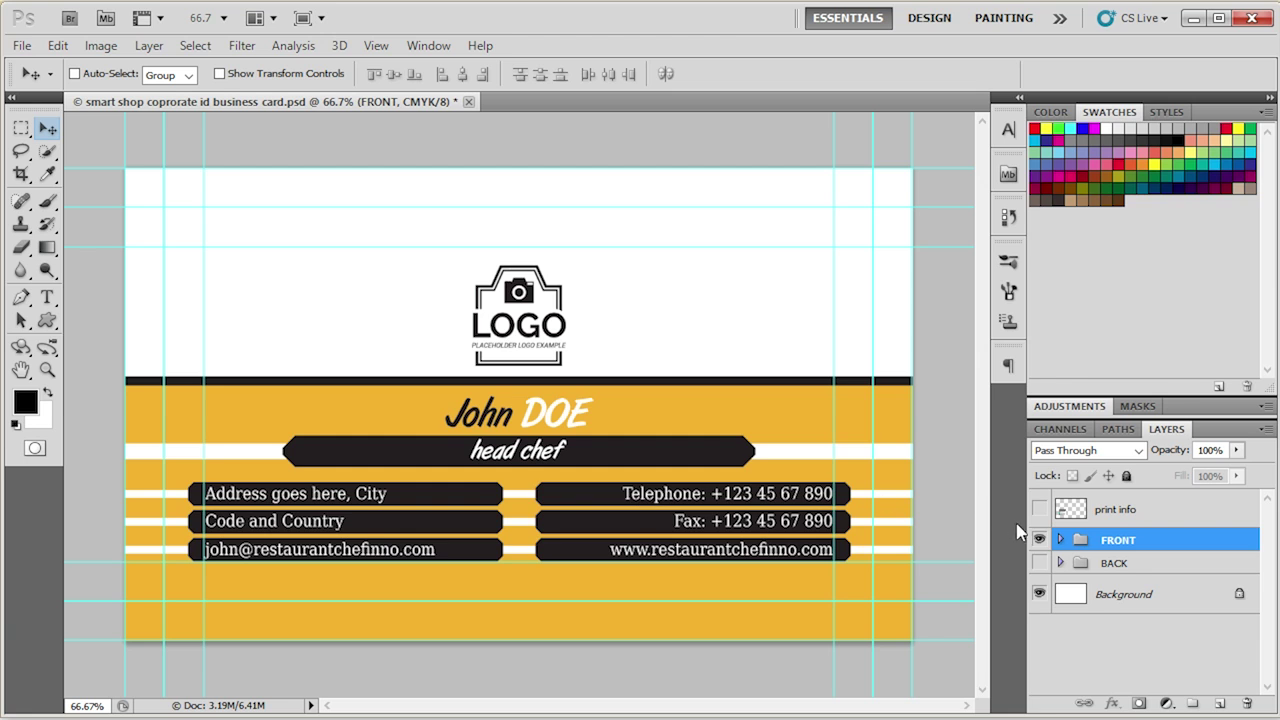
Expand the FRONT group and its design subgroup, and select the yellow Shape 1 copy layer
{"action": "left_click", "coordinate": [1060, 540]}
{"action": "left_click", "coordinate": [1076, 625]}
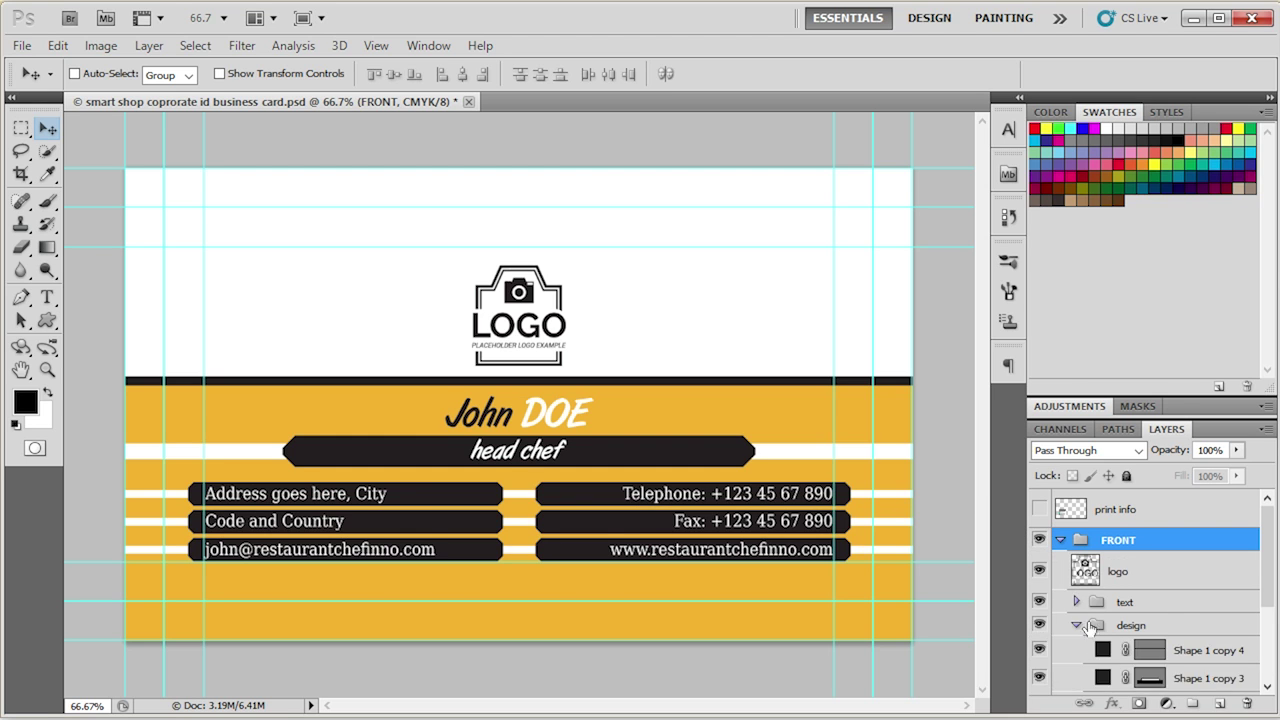
{"action": "scroll", "coordinate": [1182, 600], "scroll_direction": "down", "scroll_amount": 3}
{"action": "left_click", "coordinate": [1106, 594]}
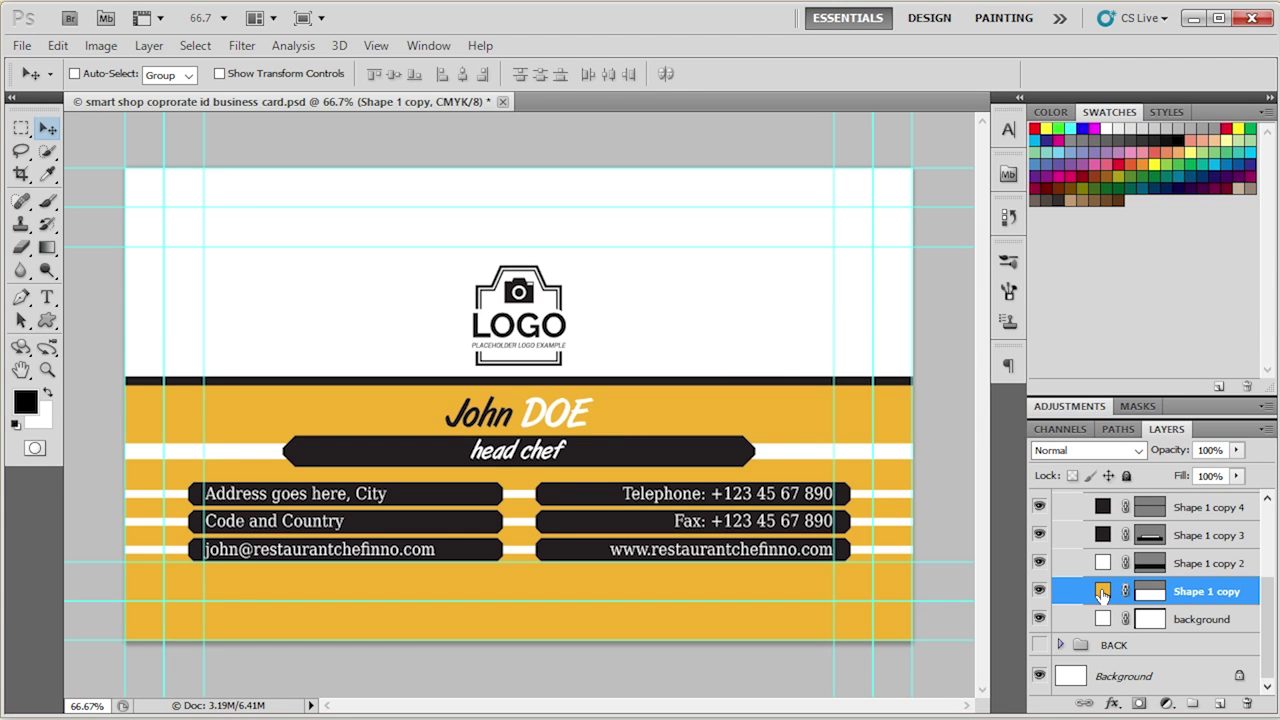
Try recolouring the Shape 1 copy fill to C 100, M 0, Y 0, K 20
{"action": "double_click", "coordinate": [1102, 591]}
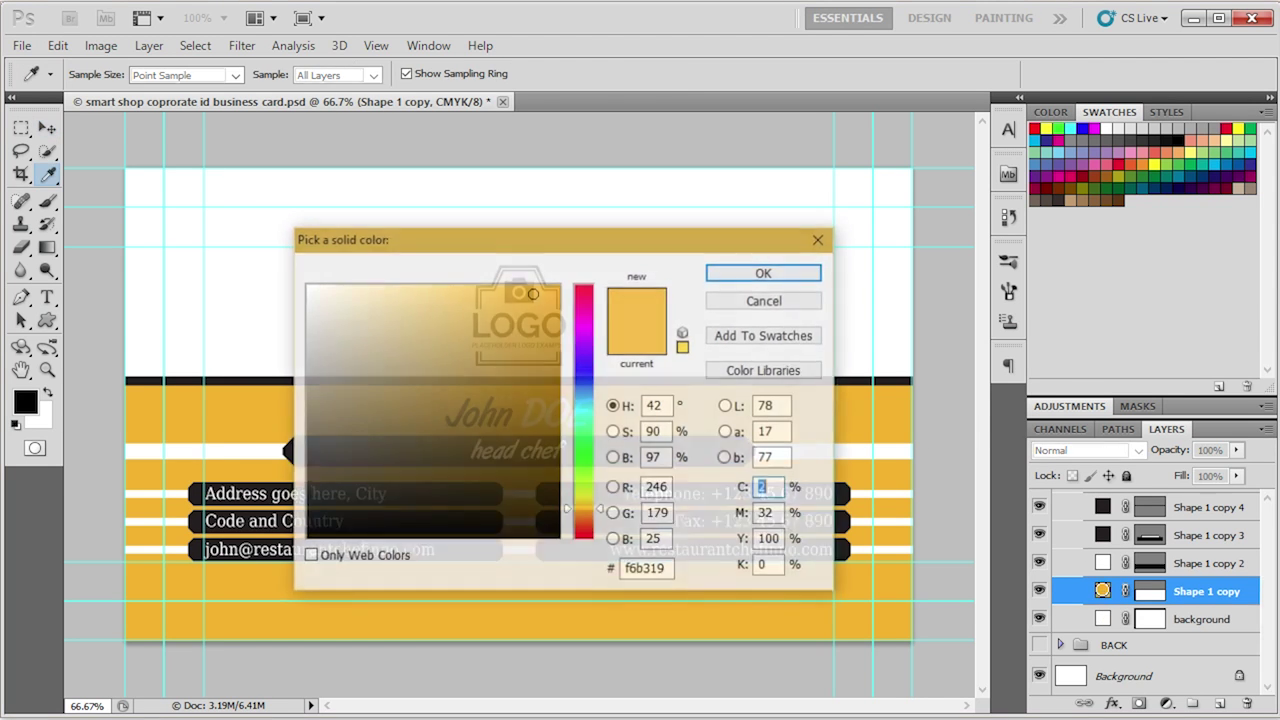
{"action": "mouse_move", "coordinate": [501, 312]}
{"action": "left_mouse_down"}
{"action": "mouse_move", "coordinate": [394, 323]}
{"action": "mouse_move", "coordinate": [420, 523]}
{"action": "mouse_move", "coordinate": [471, 329]}
{"action": "mouse_move", "coordinate": [526, 396]}
{"action": "mouse_move", "coordinate": [474, 463]}
{"action": "mouse_move", "coordinate": [514, 337]}
{"action": "mouse_move", "coordinate": [523, 463]}
{"action": "mouse_move", "coordinate": [513, 319]}
{"action": "left_mouse_up"}
{"action": "double_click", "coordinate": [778, 487]}
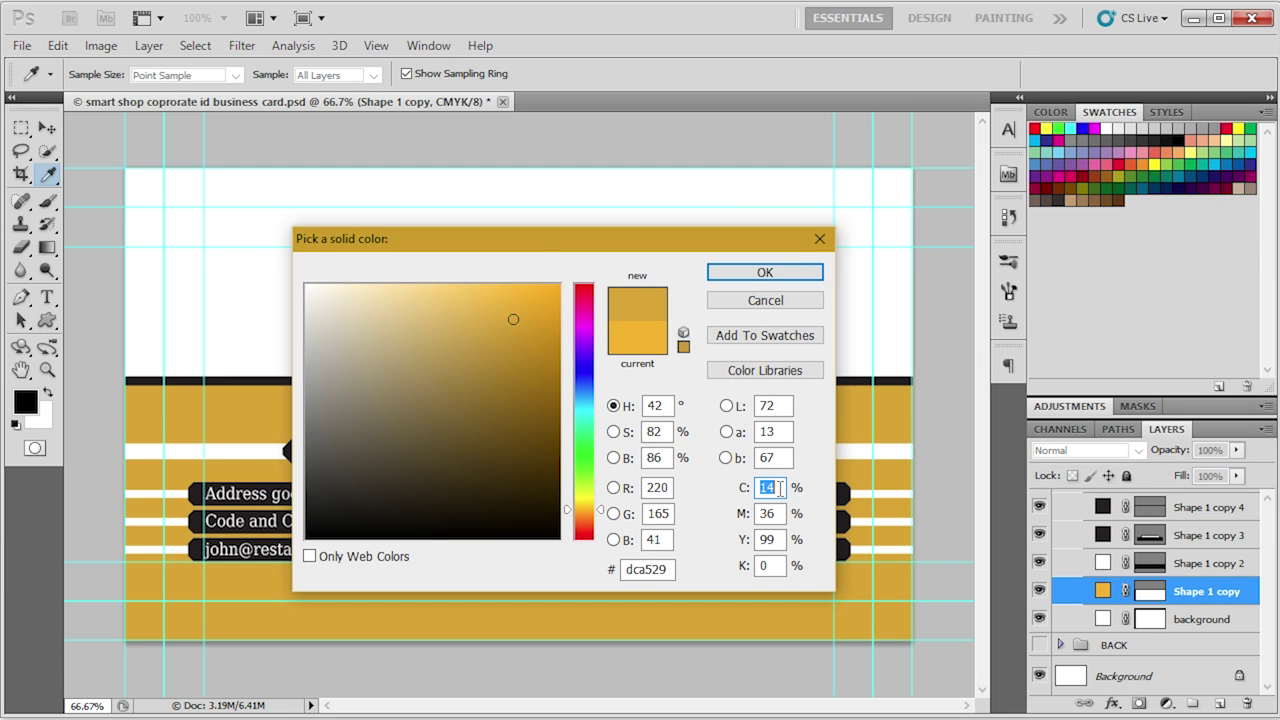
{"action": "type", "text": "100"}
{"action": "key", "text": "Tab"}
{"action": "type", "text": "0"}
{"action": "key", "text": "Tab"}
{"action": "type", "text": "0"}
{"action": "key", "text": "Tab"}
{"action": "type", "text": "20"}
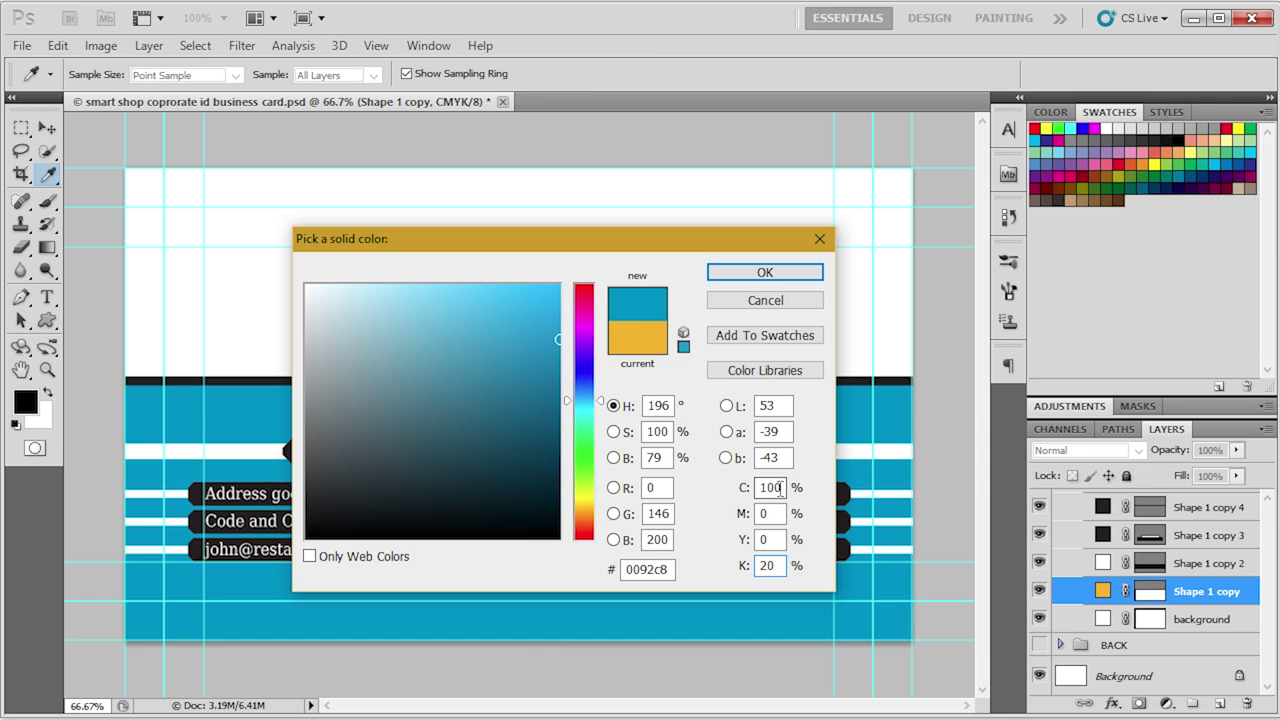
{"action": "key", "text": "Return"}
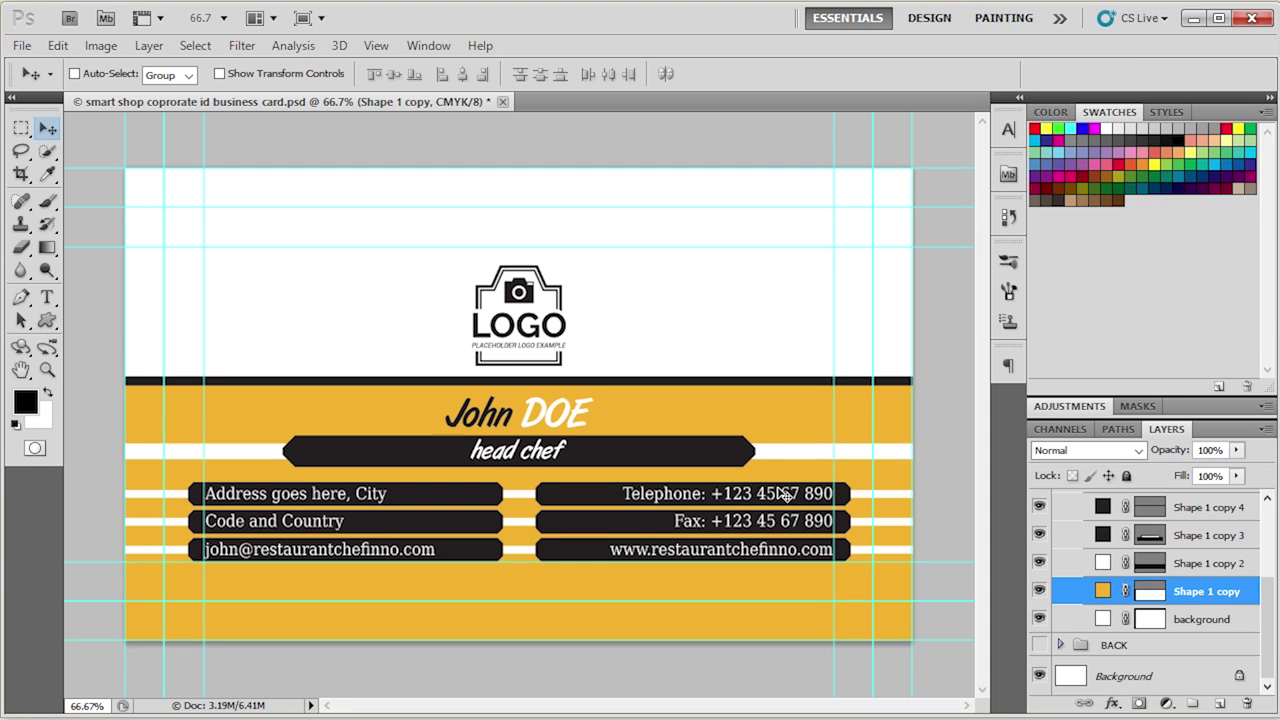
Collapse and hide the FRONT group, and show the BACK group expanded to its logo and design contents
{"action": "scroll", "coordinate": [1060, 572], "scroll_direction": "up", "scroll_amount": 3}
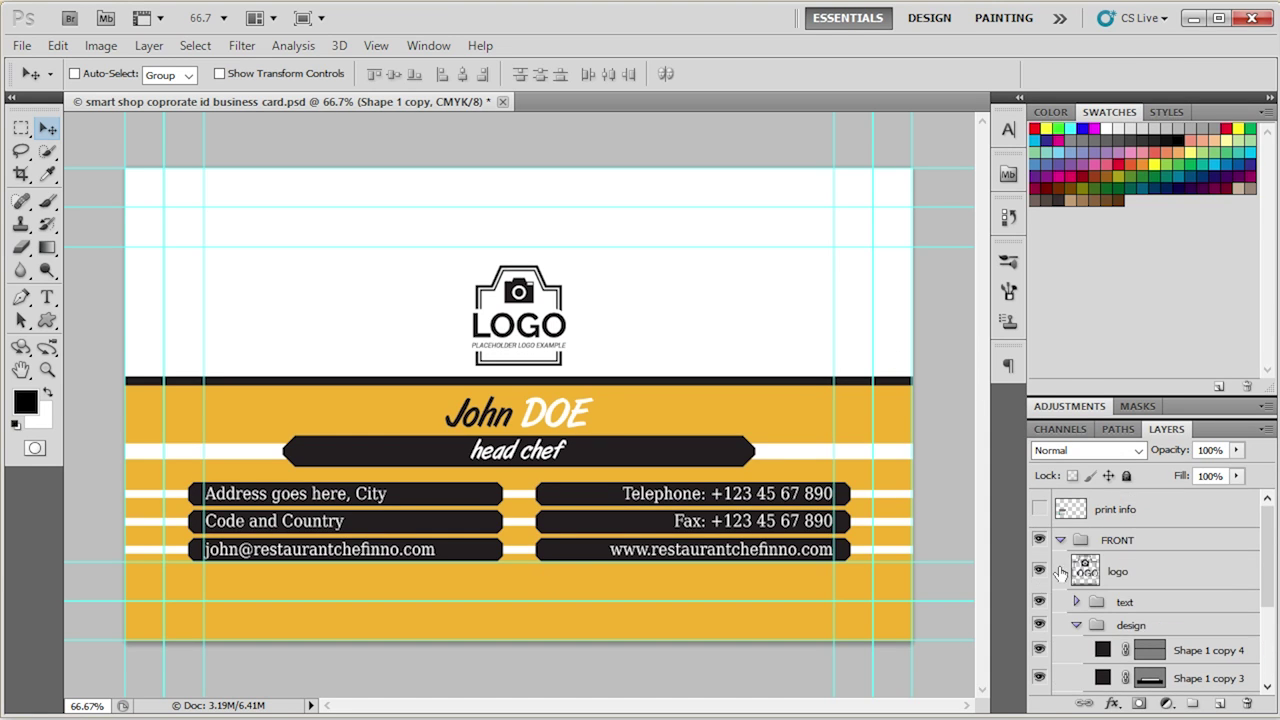
{"action": "left_click", "coordinate": [1076, 625]}
{"action": "left_click", "coordinate": [1068, 626]}
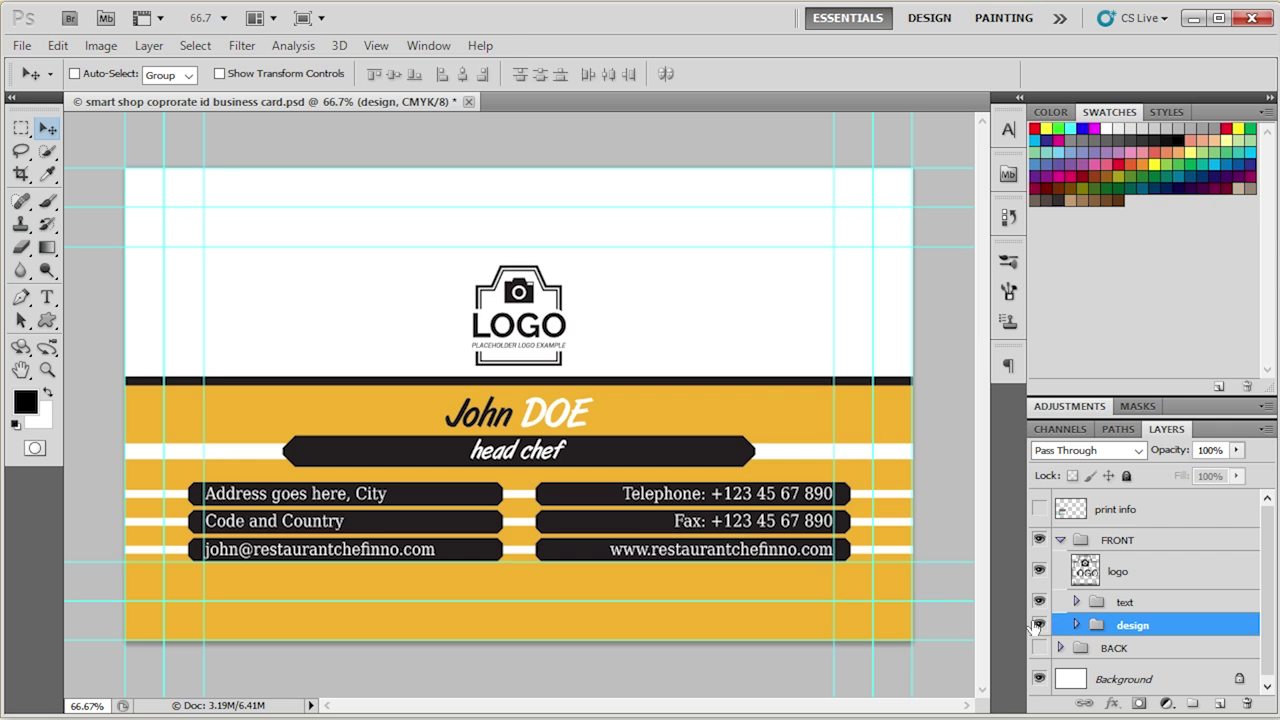
{"action": "left_click", "coordinate": [1038, 625]}
{"action": "left_click", "coordinate": [1040, 648]}
{"action": "left_click", "coordinate": [1040, 625]}
{"action": "left_click", "coordinate": [1060, 540]}
{"action": "left_click", "coordinate": [1040, 540]}
{"action": "left_click", "coordinate": [1060, 563]}
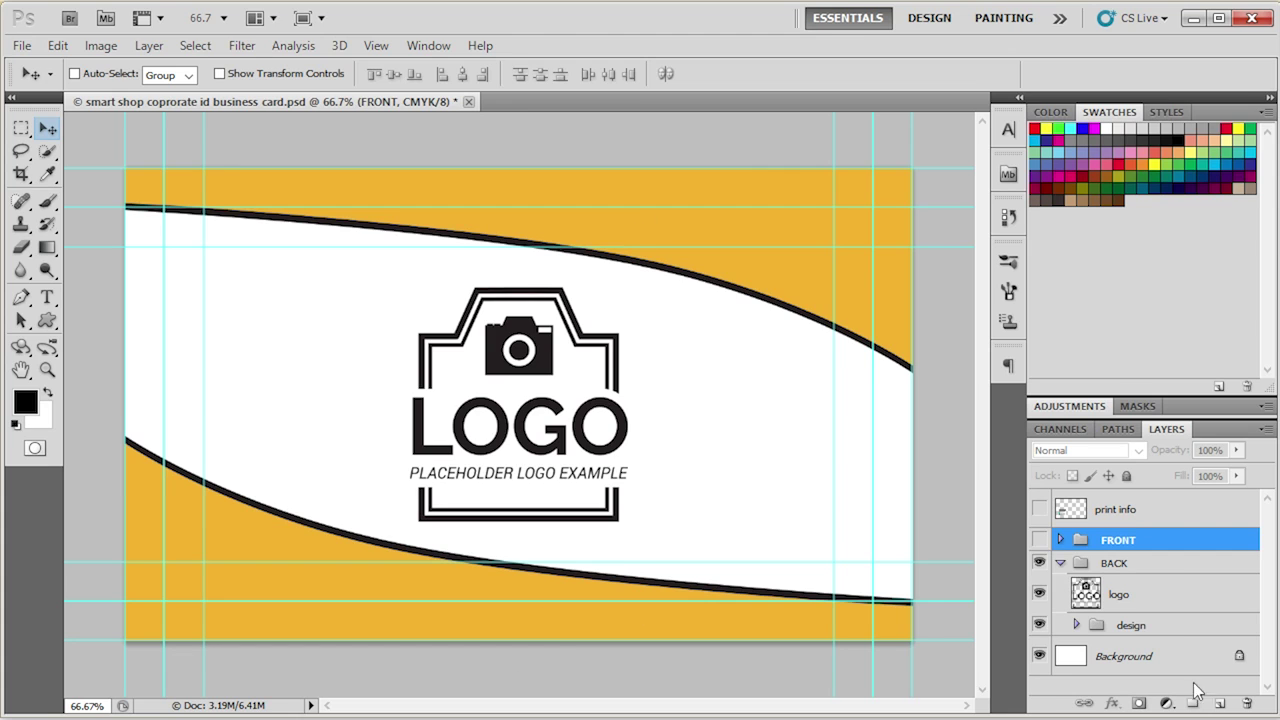
Set the foreground color to C 100, M 0, Y 0, K 20 and return to the Move tool
{"action": "left_click", "coordinate": [30, 406]}
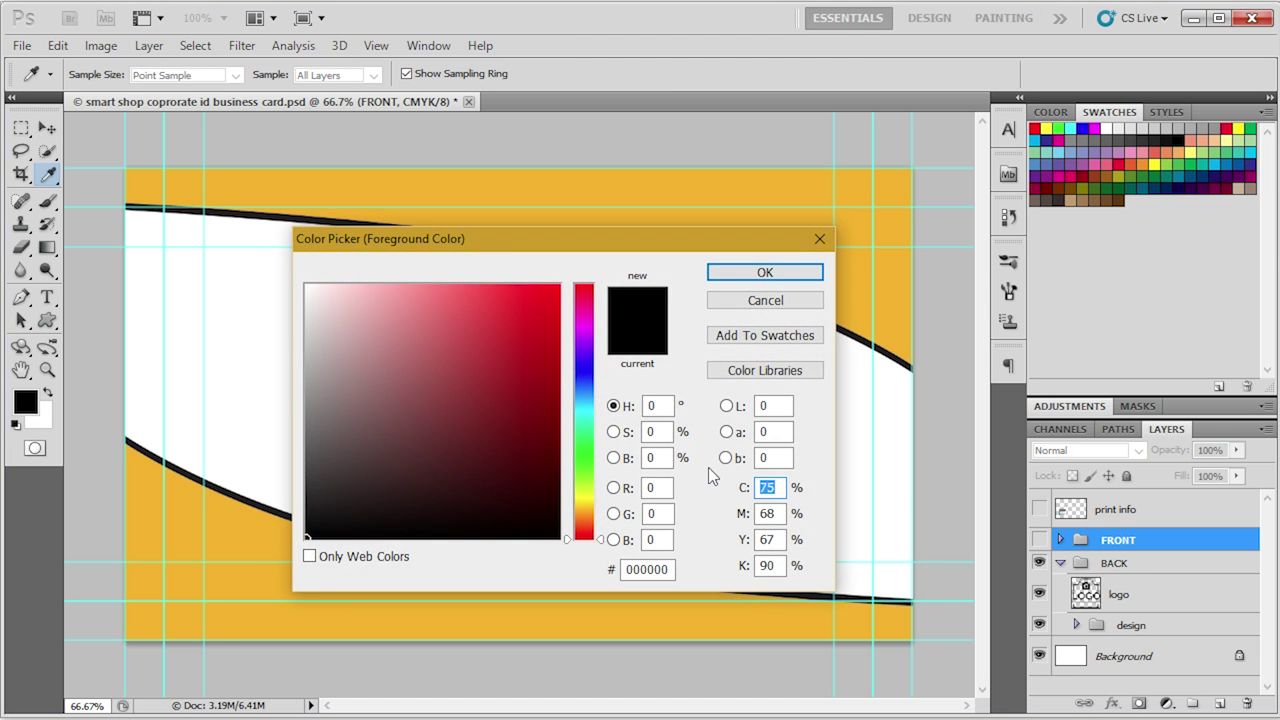
{"action": "type", "text": "100"}
{"action": "key", "text": "Tab"}
{"action": "type", "text": "0"}
{"action": "key", "text": "Tab"}
{"action": "type", "text": "0"}
{"action": "key", "text": "Tab"}
{"action": "type", "text": "2"}
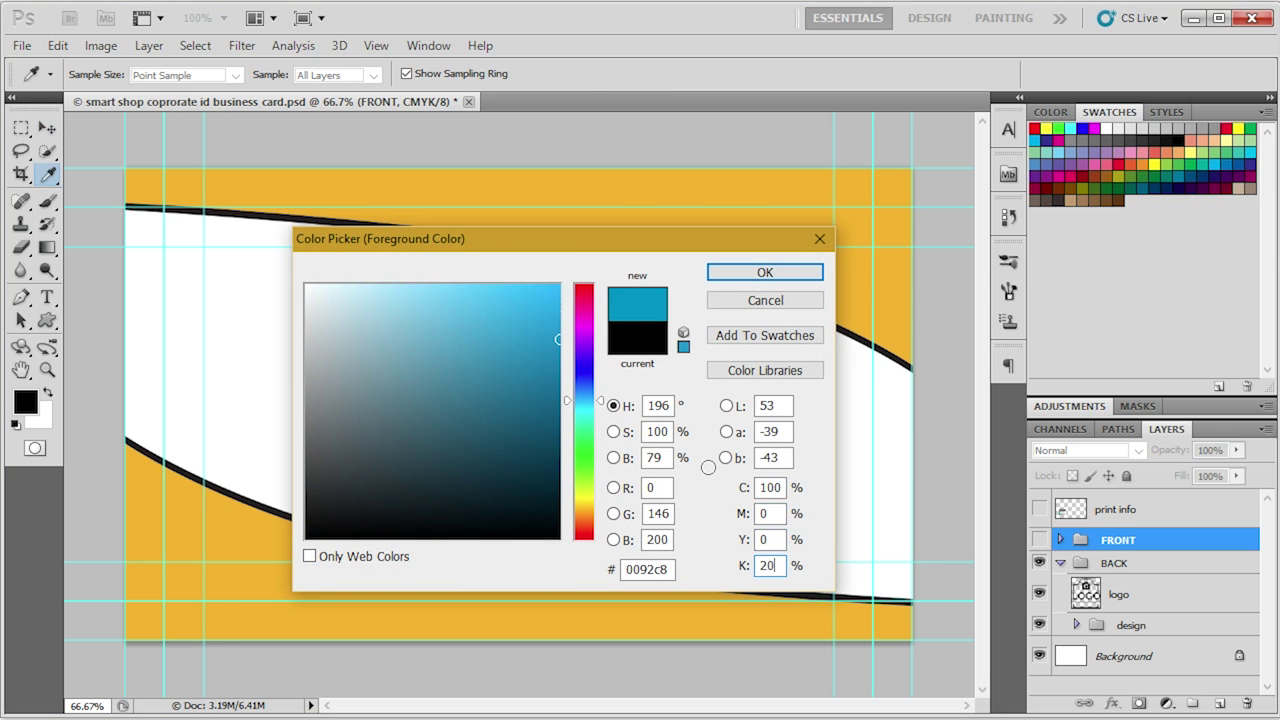
{"action": "key", "text": "Return"}
{"action": "key", "text": "v"}
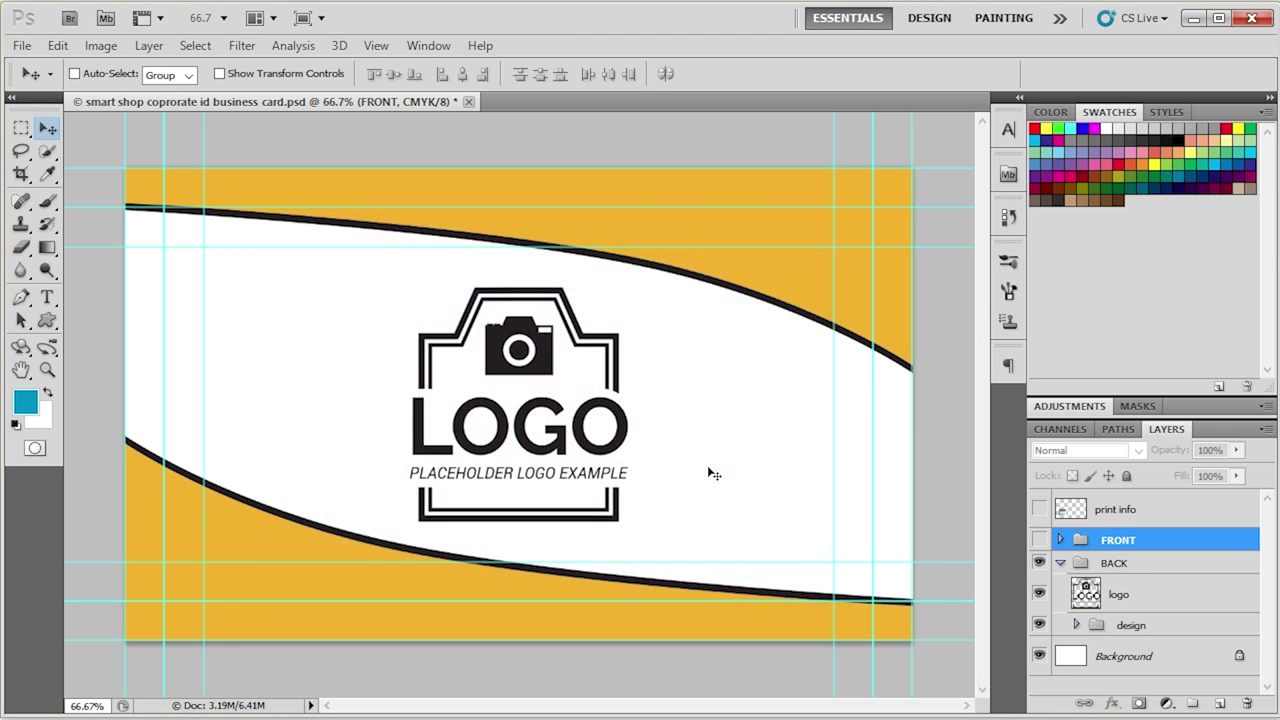
Set the background color to C 100, M 0, Y 0, K 0
{"action": "left_click", "coordinate": [50, 421]}
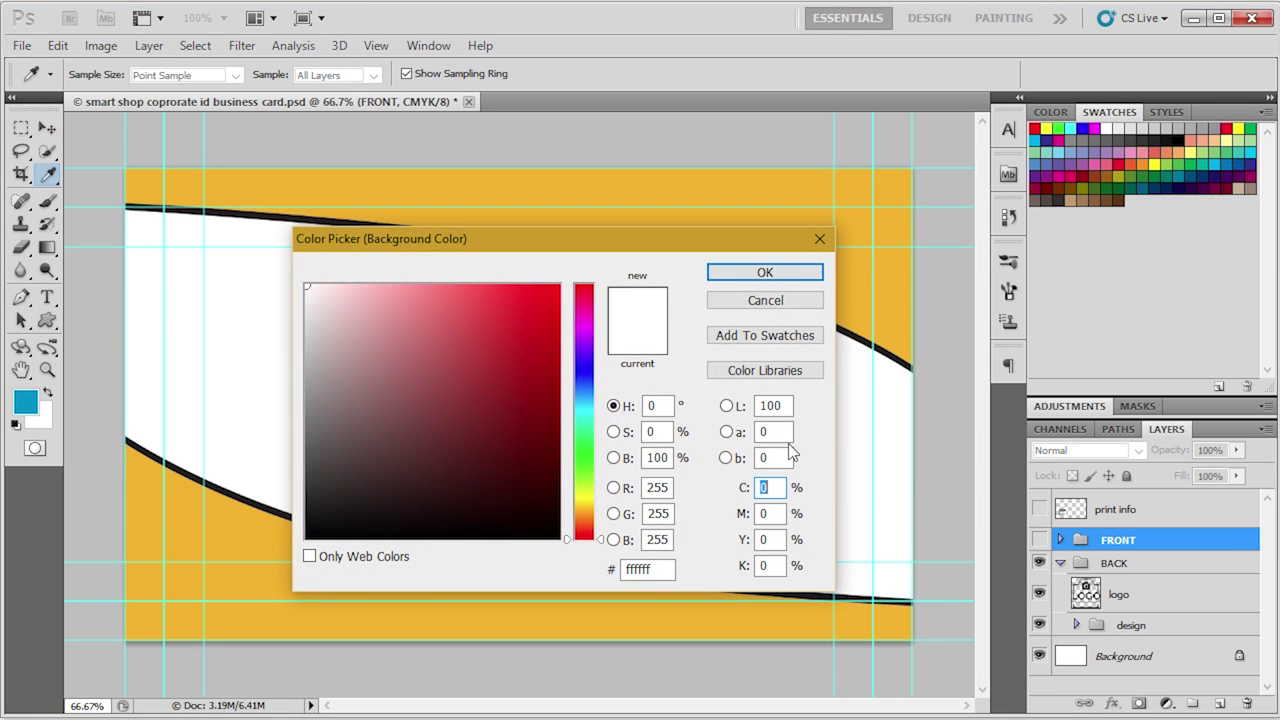
{"action": "type", "text": "100"}
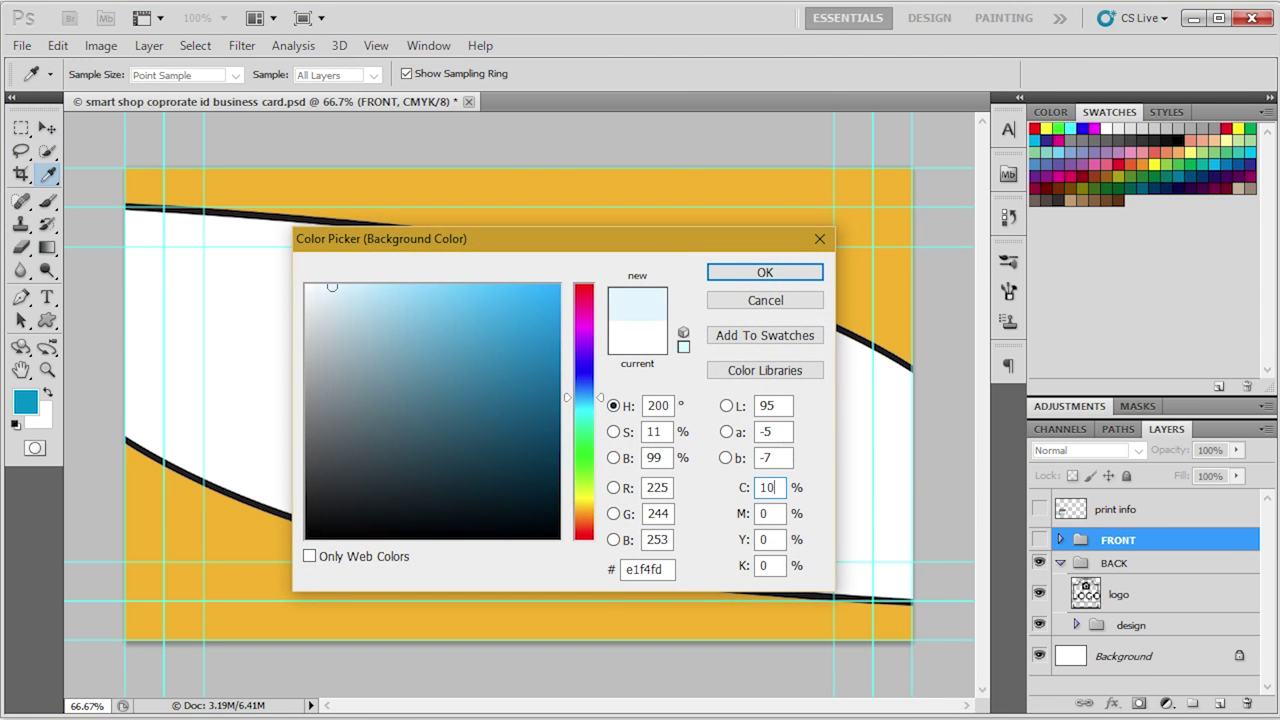
{"action": "key", "text": "Tab"}
{"action": "type", "text": "0"}
{"action": "key", "text": "Tab"}
{"action": "type", "text": "0"}
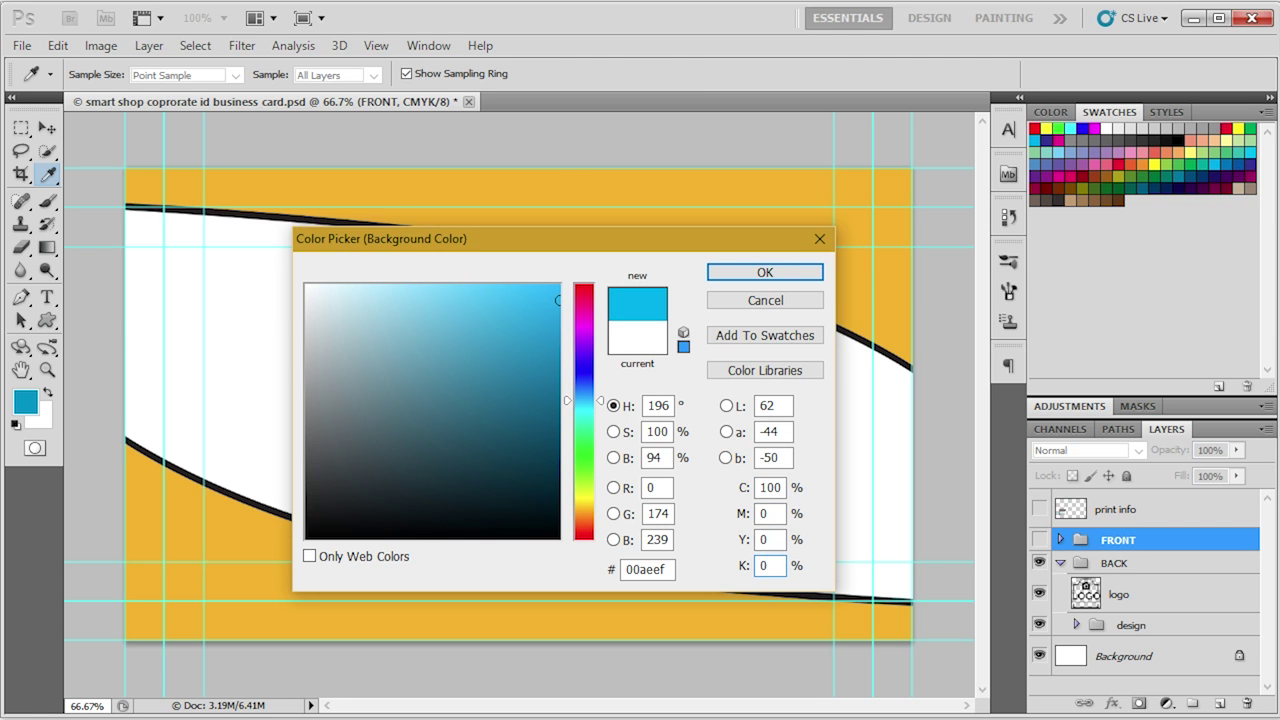
{"action": "key", "text": "Return"}
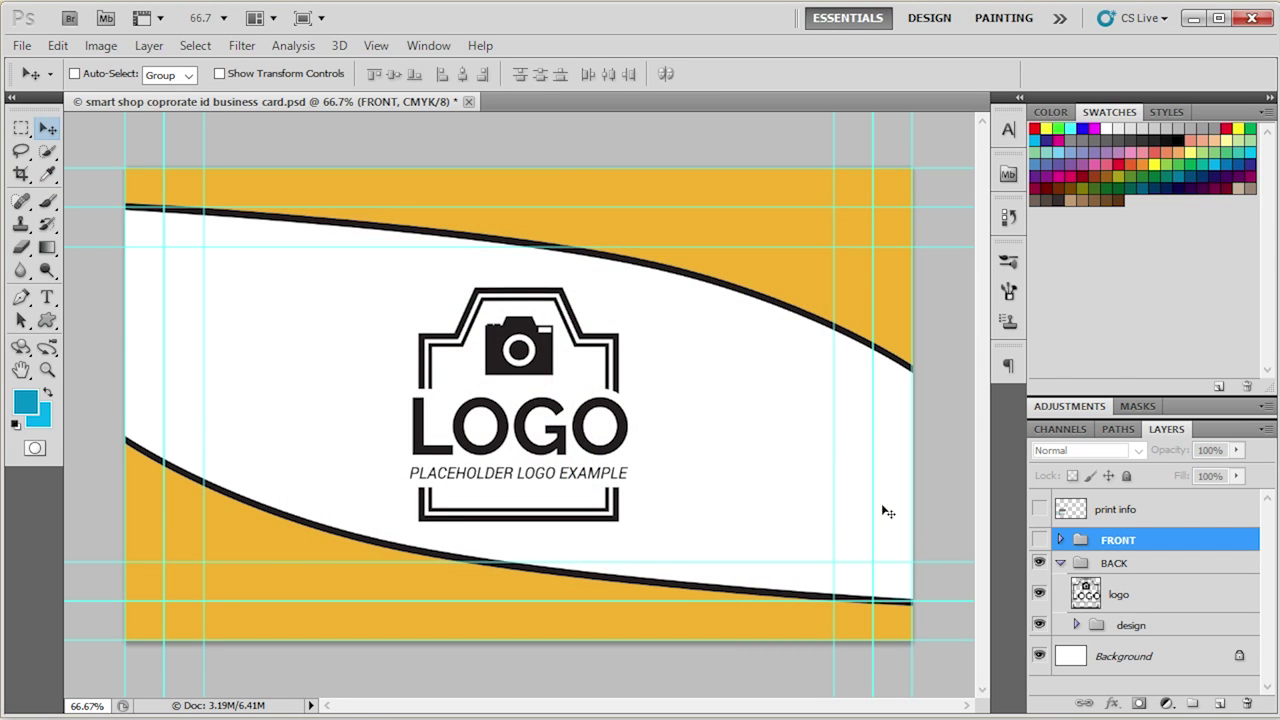
Expand the BACK group's design subgroup and fill its tops shape layer with the foreground blue
{"action": "left_click", "coordinate": [1076, 625]}
{"action": "scroll", "coordinate": [1120, 627], "scroll_direction": "down", "scroll_amount": 2}
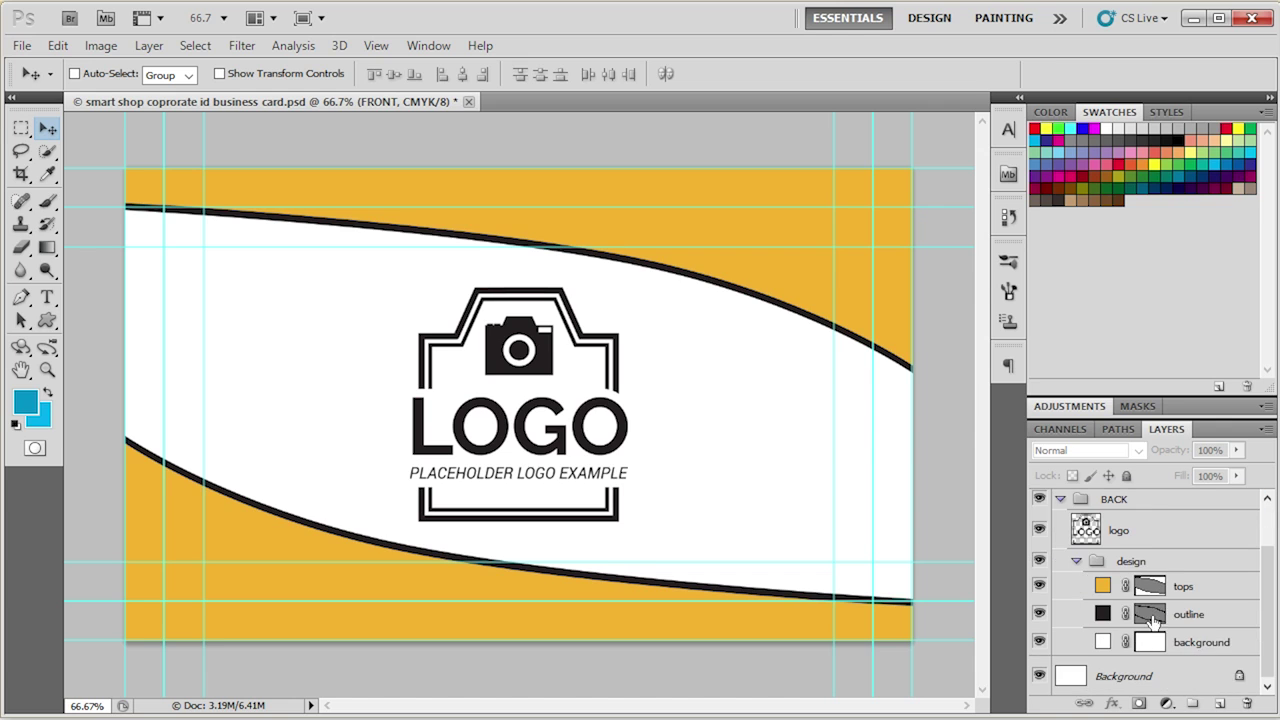
{"action": "left_click", "coordinate": [1104, 587]}
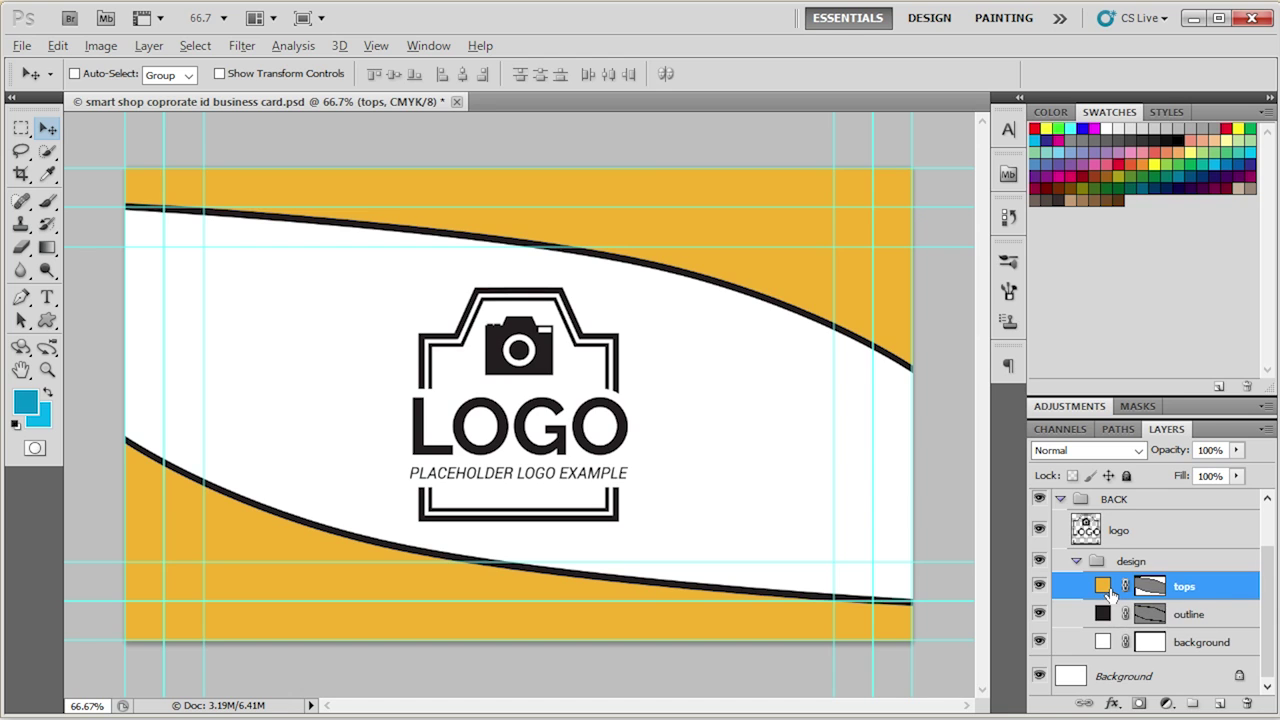
{"action": "key", "text": "alt+BackSpace"}
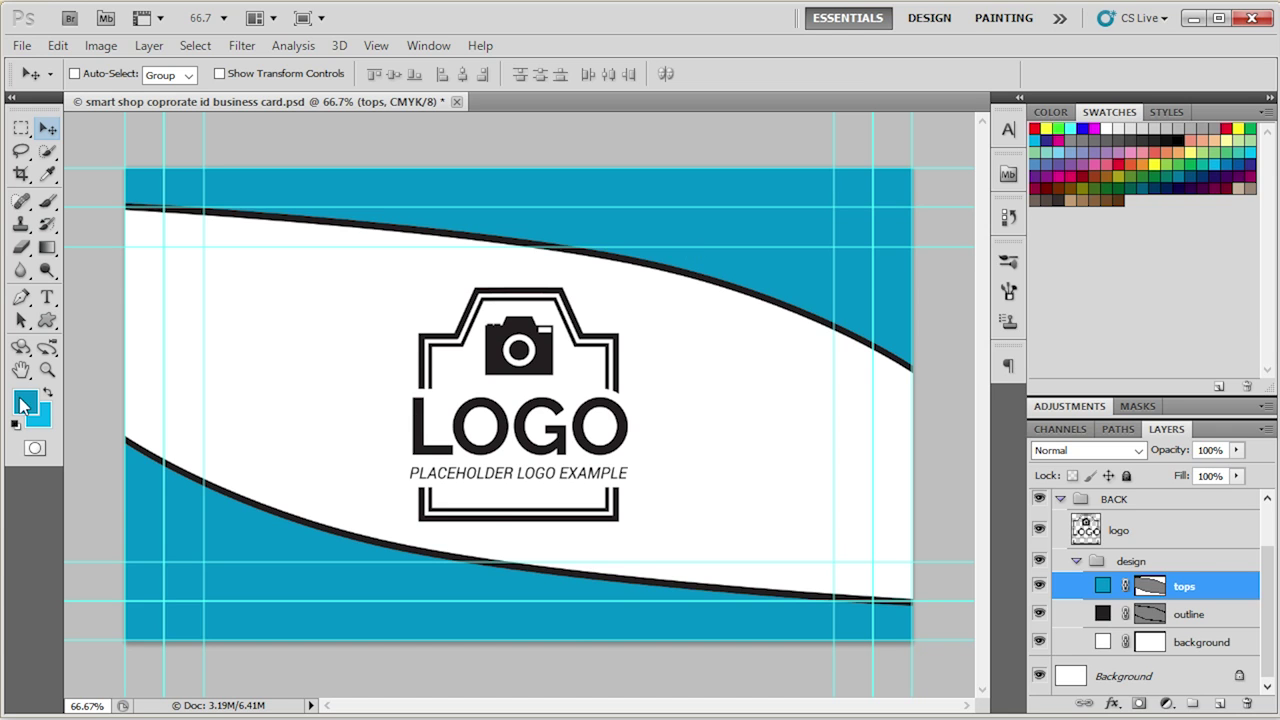
Try the lighter and darker blues on the tops shape by filling with the background color and swapping foreground and background
{"action": "key", "text": "ctrl+BackSpace"}
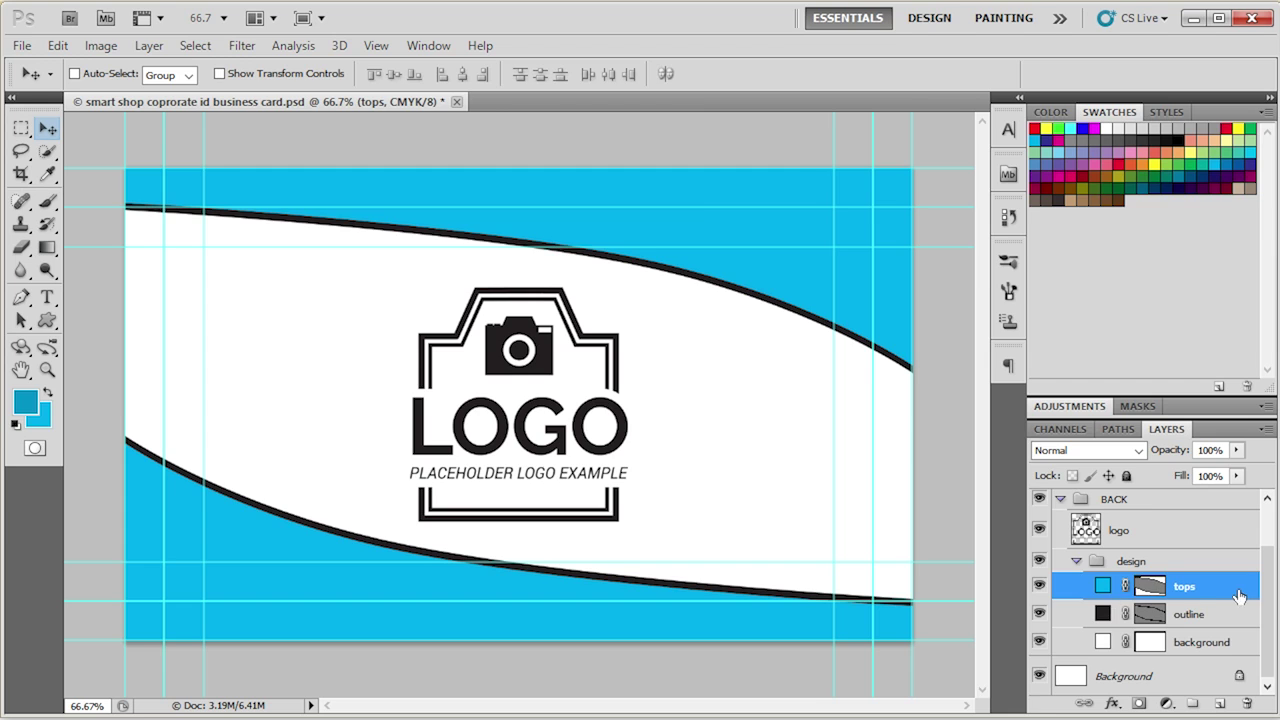
{"action": "left_click", "coordinate": [46, 398]}
{"action": "left_click", "coordinate": [46, 398]}
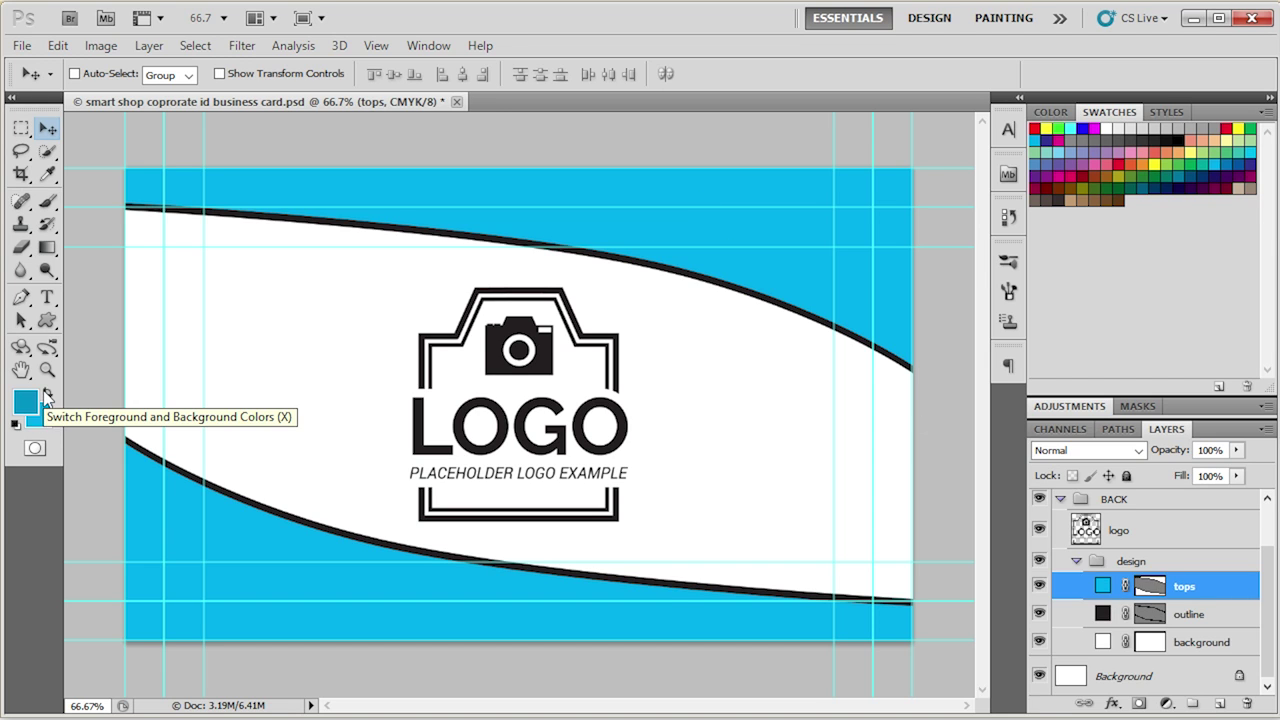
{"action": "left_click", "coordinate": [46, 398]}
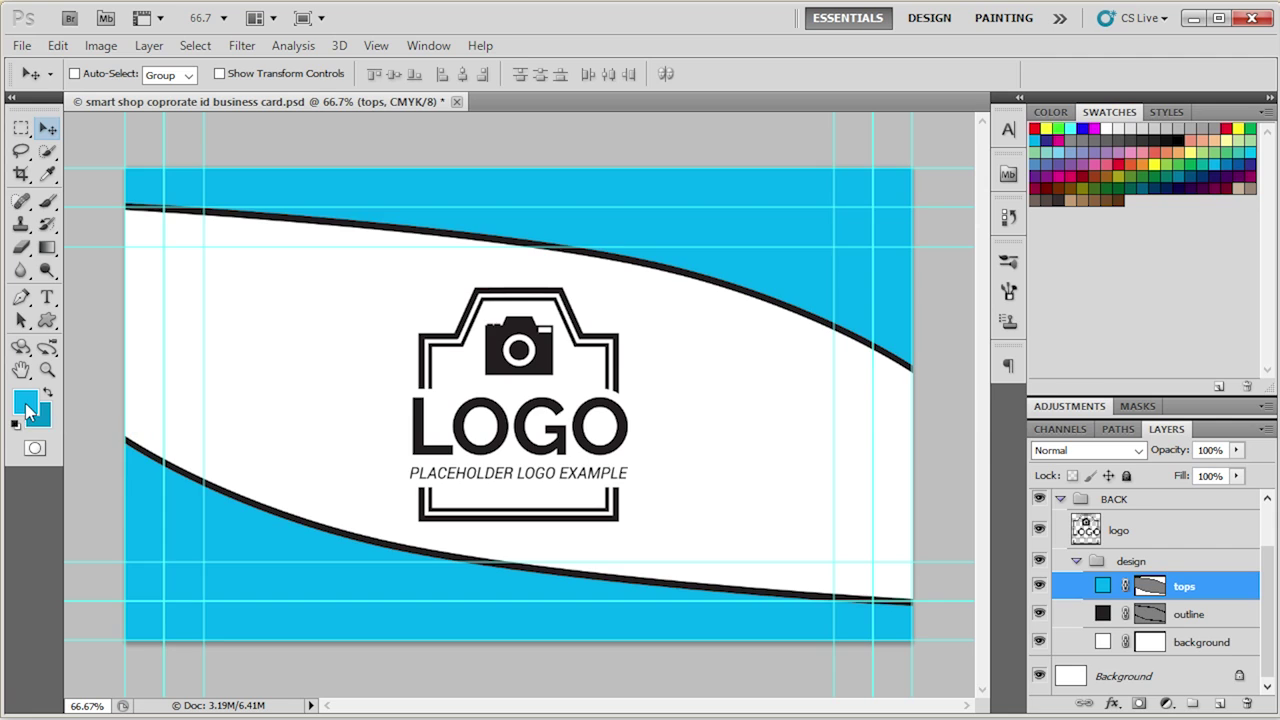
{"action": "key", "text": "ctrl+BackSpace"}
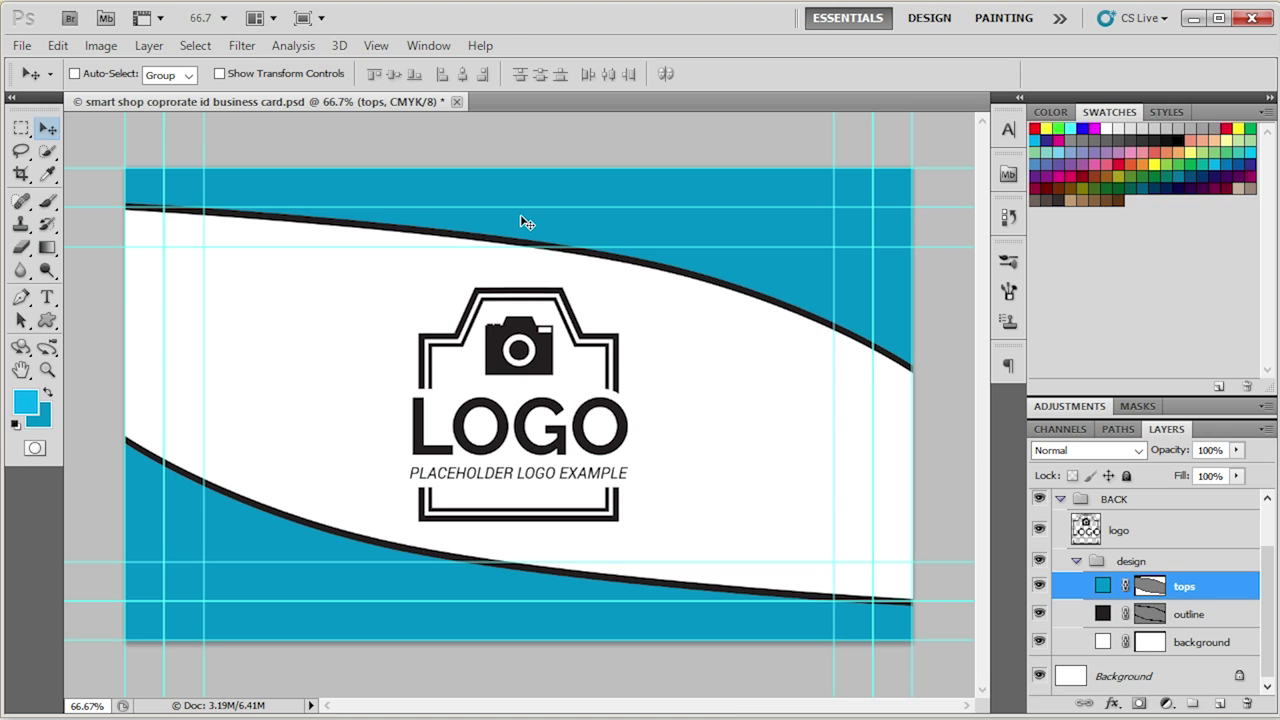
{"action": "left_click", "coordinate": [45, 390]}
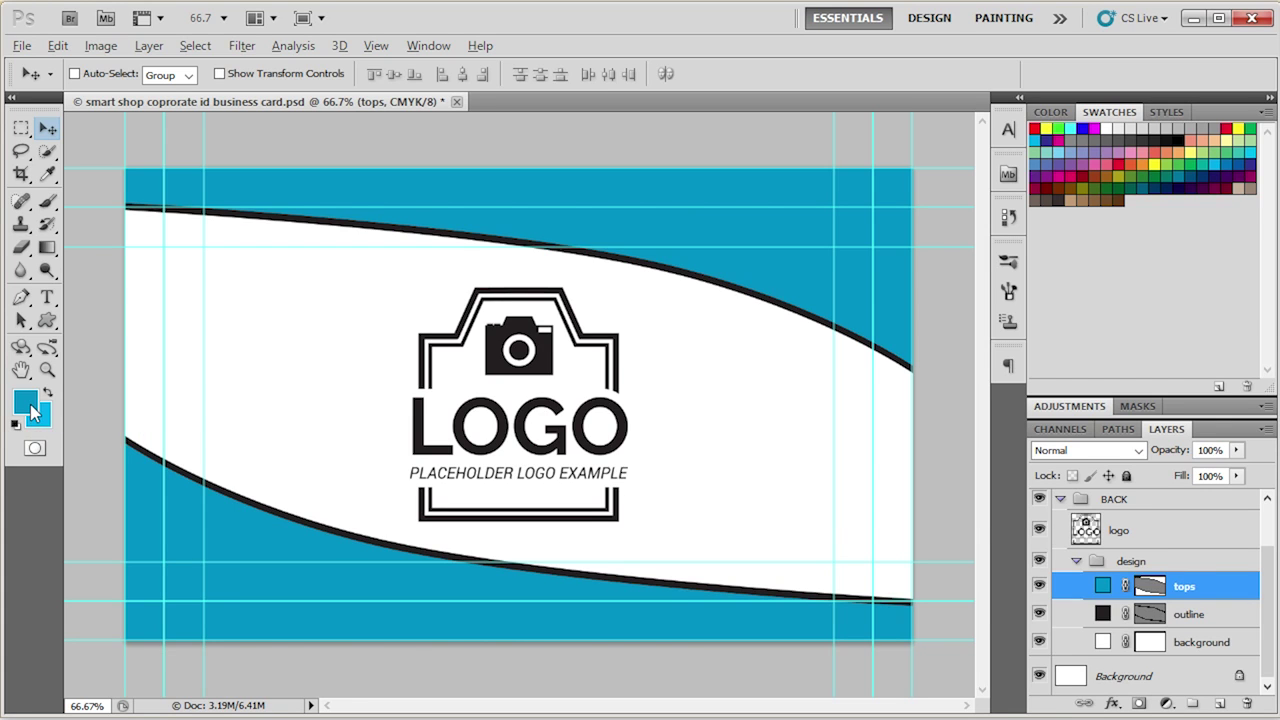
{"action": "key", "text": "ctrl+BackSpace"}
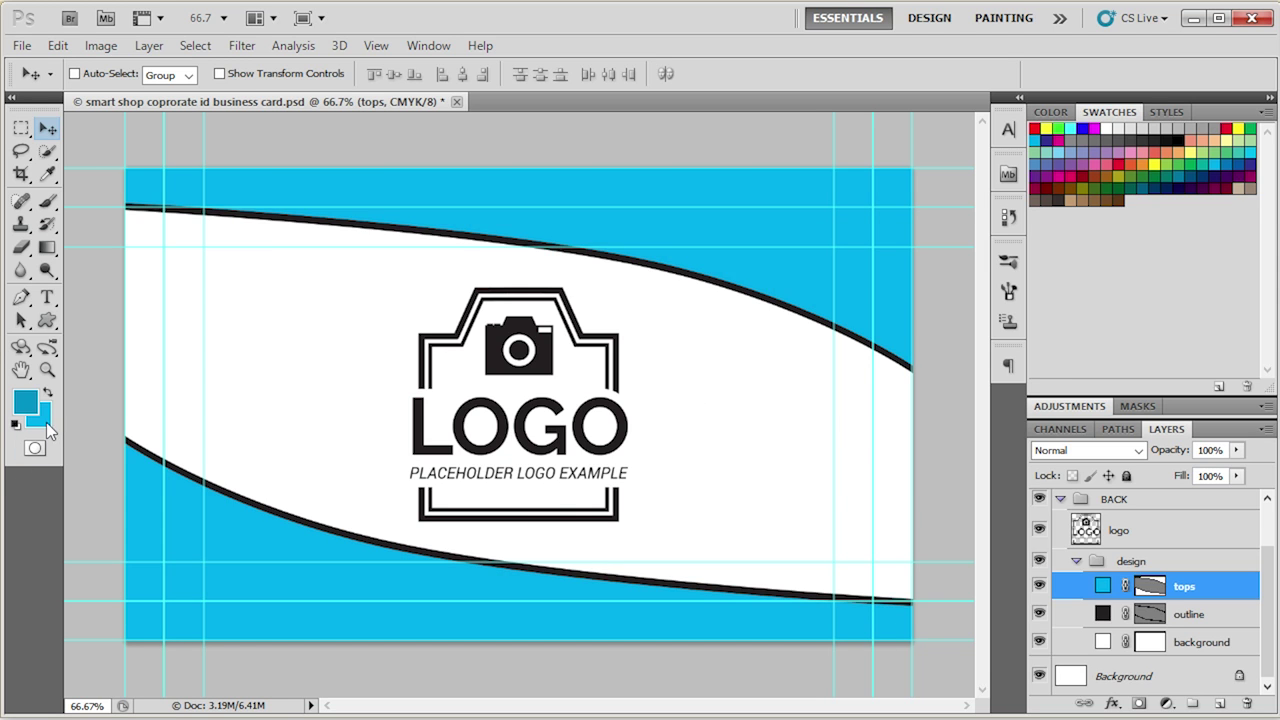
Set the background color to C 0, M 100, Y 0, K 0 and return to the Move tool
{"action": "left_click", "coordinate": [46, 422]}
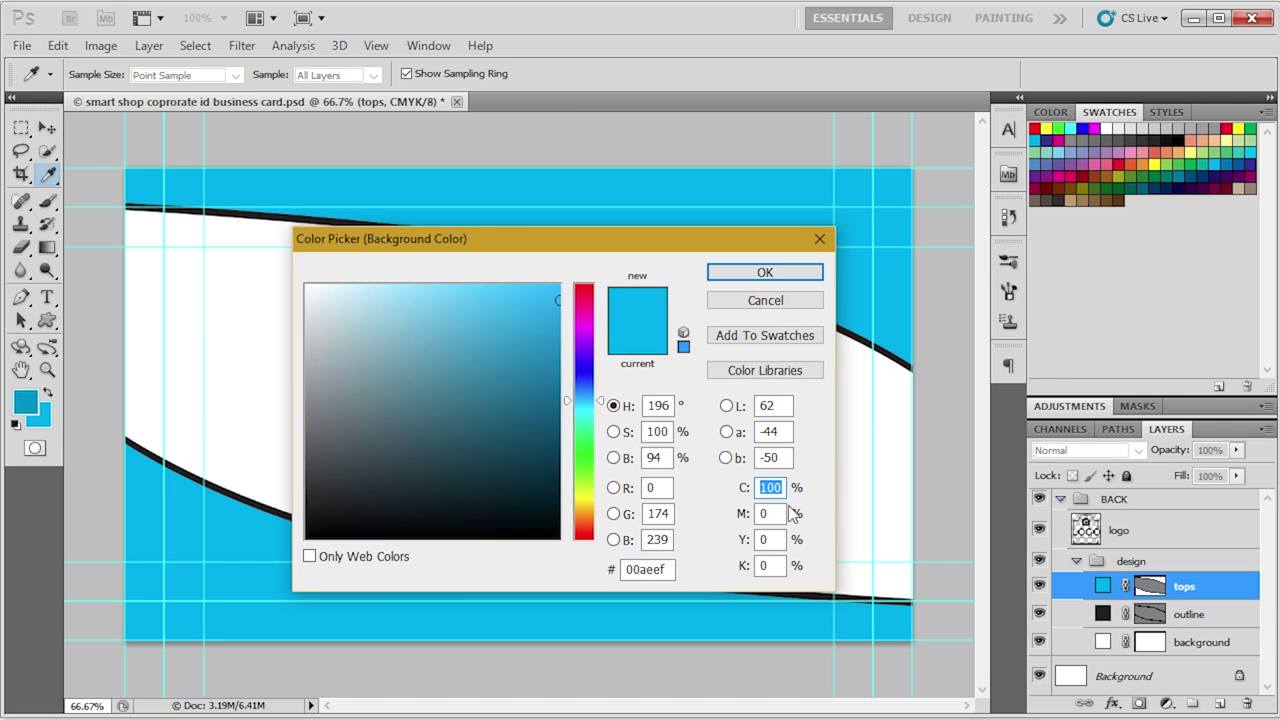
{"action": "type", "text": "0"}
{"action": "key", "text": "Tab"}
{"action": "type", "text": "100"}
{"action": "key", "text": "Return"}
{"action": "key", "text": "v"}
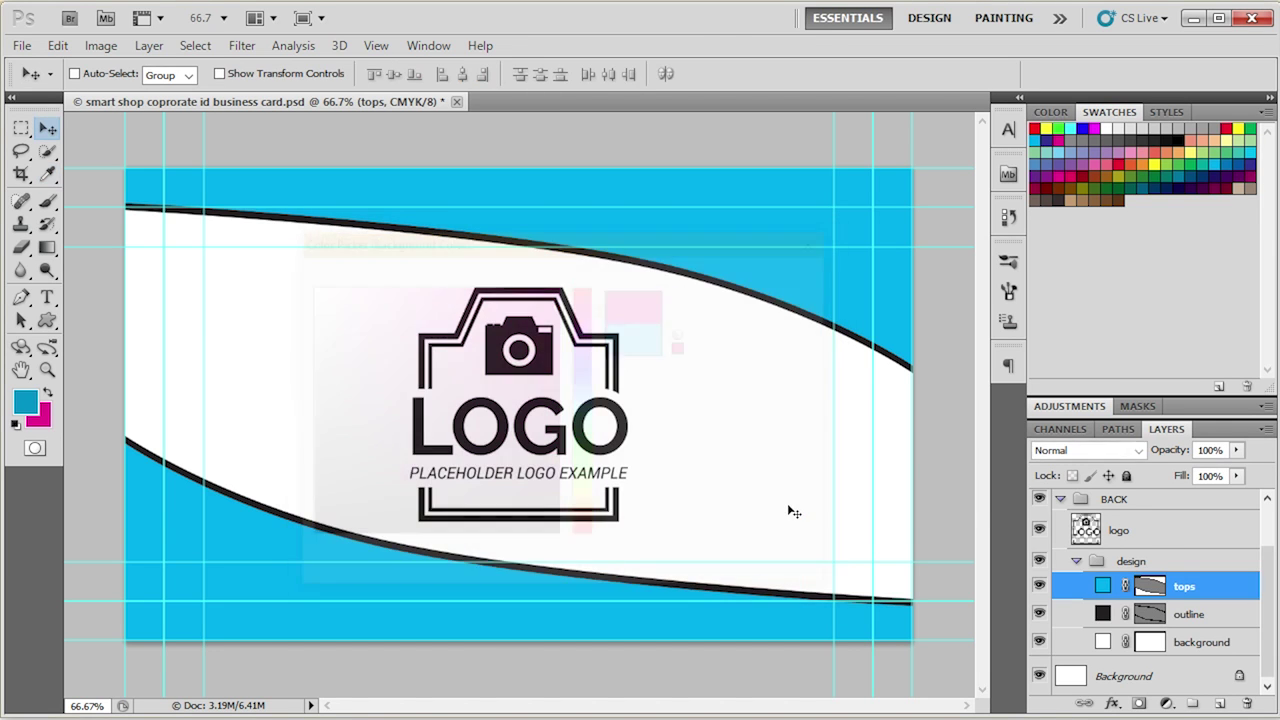
Test the magenta background color on the tops shape, and refill the shape with the foreground blue
{"action": "key", "text": "ctrl+BackSpace"}
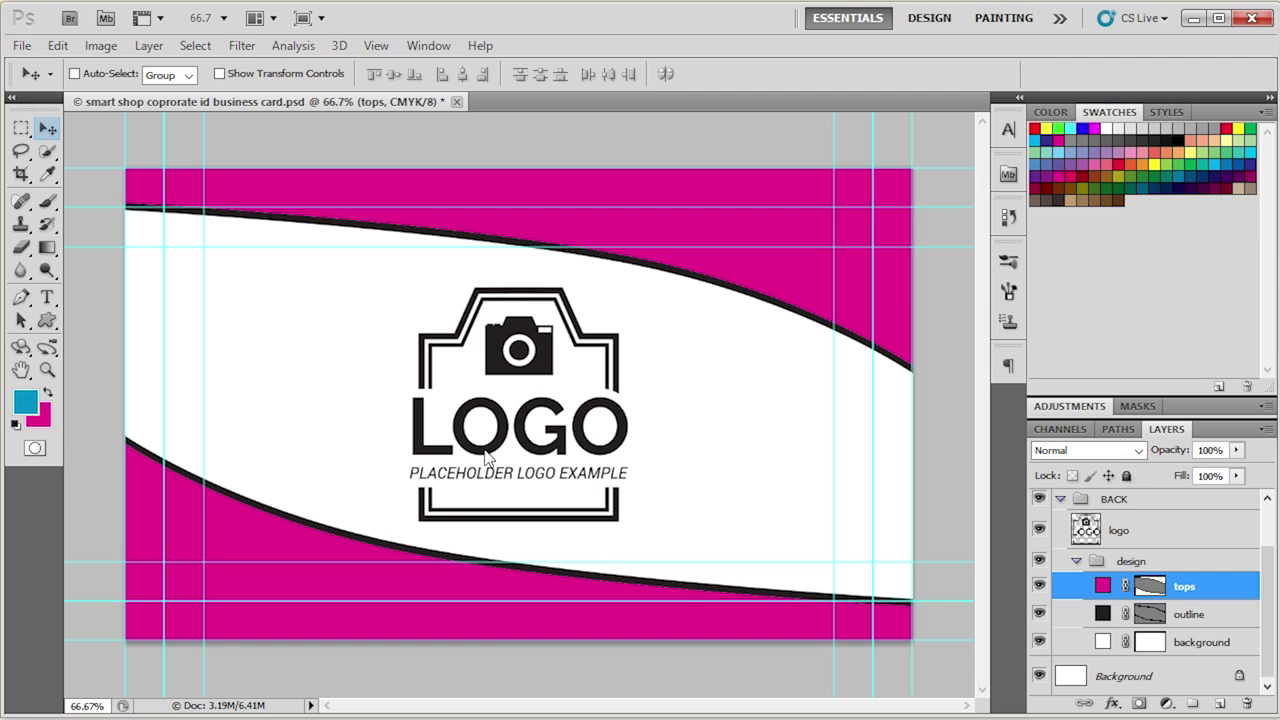
{"action": "key", "text": "alt+BackSpace"}
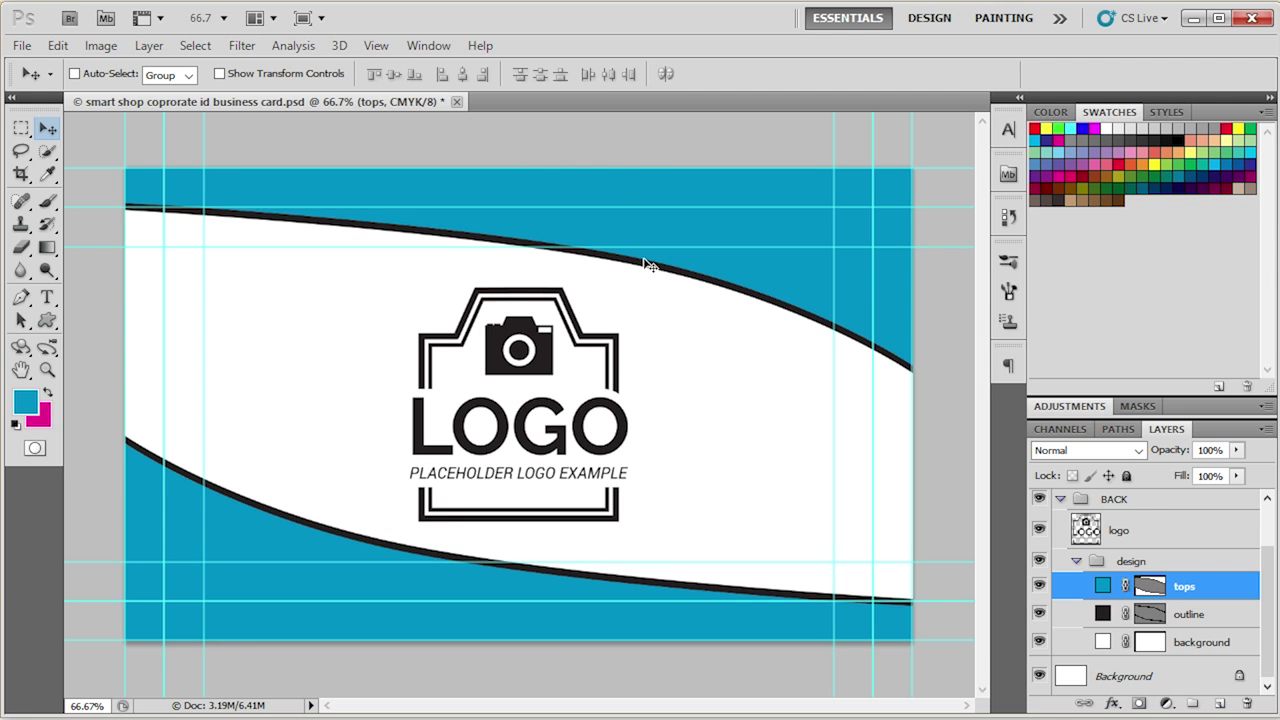
Select the outline, tops and background shape layers in turn, and collapse the design subgroup
{"action": "left_click", "coordinate": [1105, 614]}
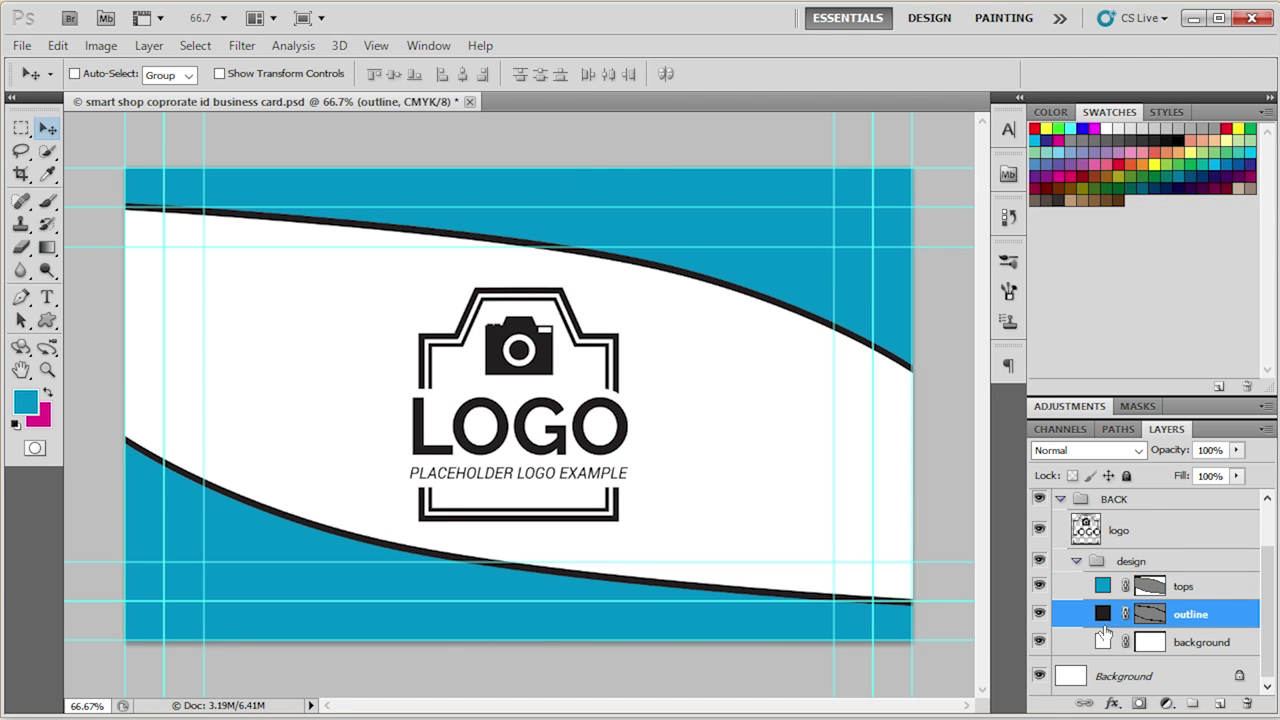
{"action": "left_click", "coordinate": [1105, 643]}
{"action": "left_click", "coordinate": [1105, 586]}
{"action": "left_click", "coordinate": [1105, 643]}
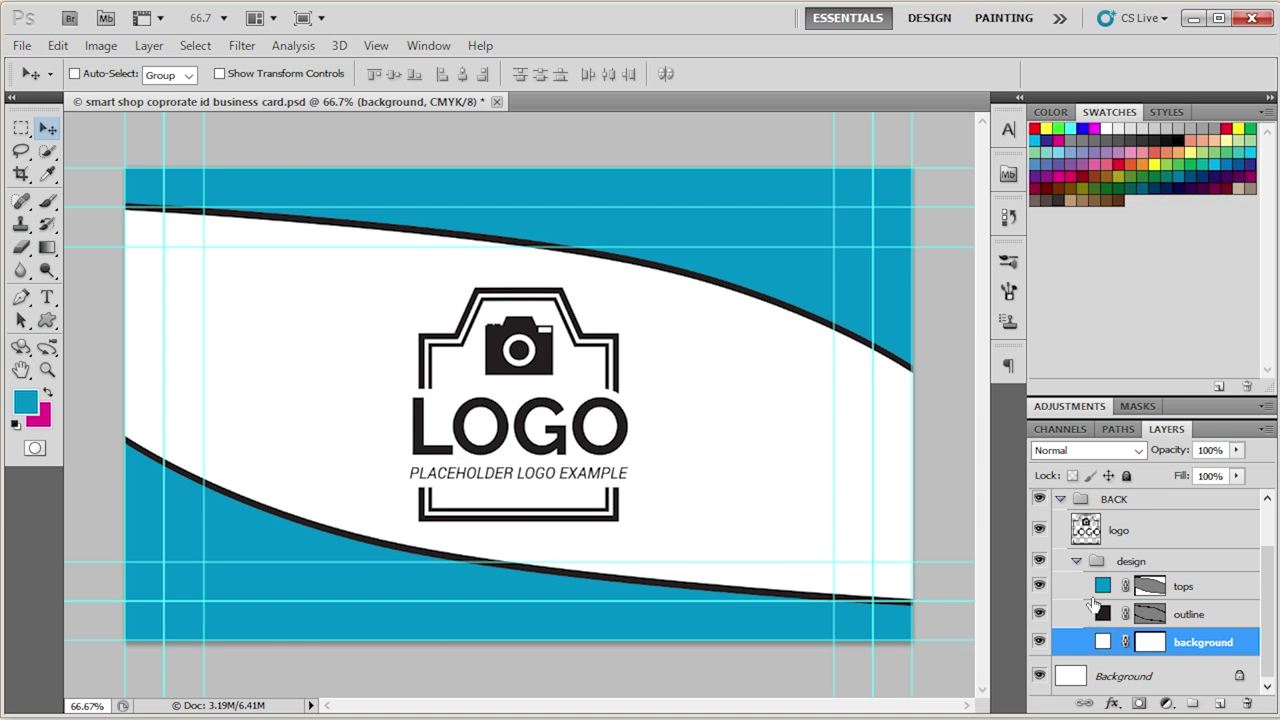
{"action": "left_click", "coordinate": [1078, 564]}
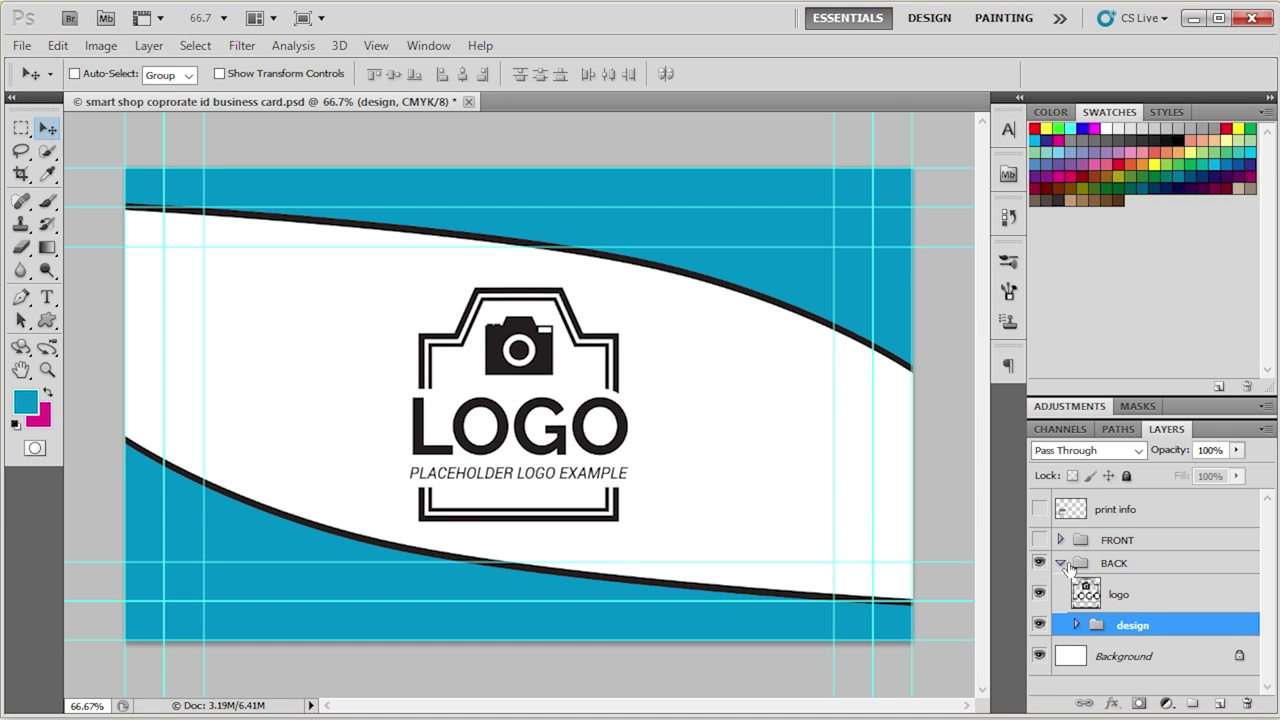
Examine the BACK group's logo layer by toggling its visibility, and collapse and reopen the group
{"action": "left_click", "coordinate": [1110, 600]}
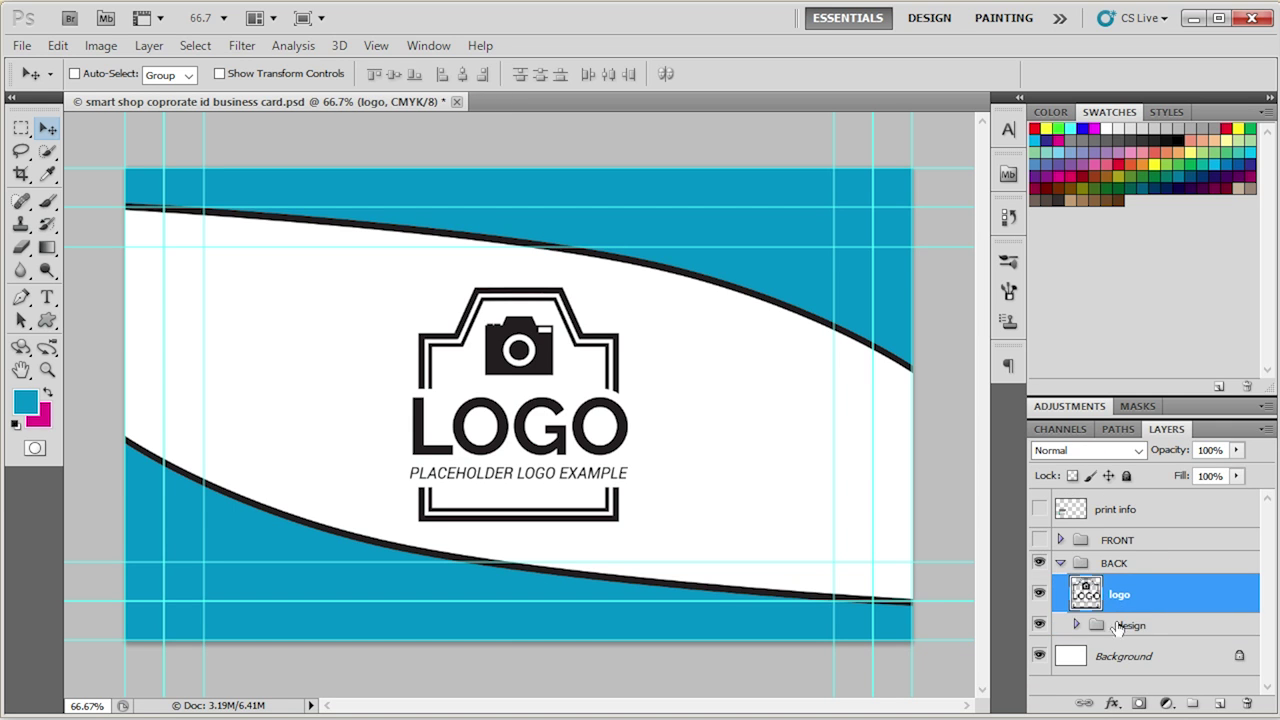
{"action": "left_click", "coordinate": [1039, 594]}
{"action": "left_click", "coordinate": [1039, 594]}
{"action": "left_click", "coordinate": [1060, 563]}
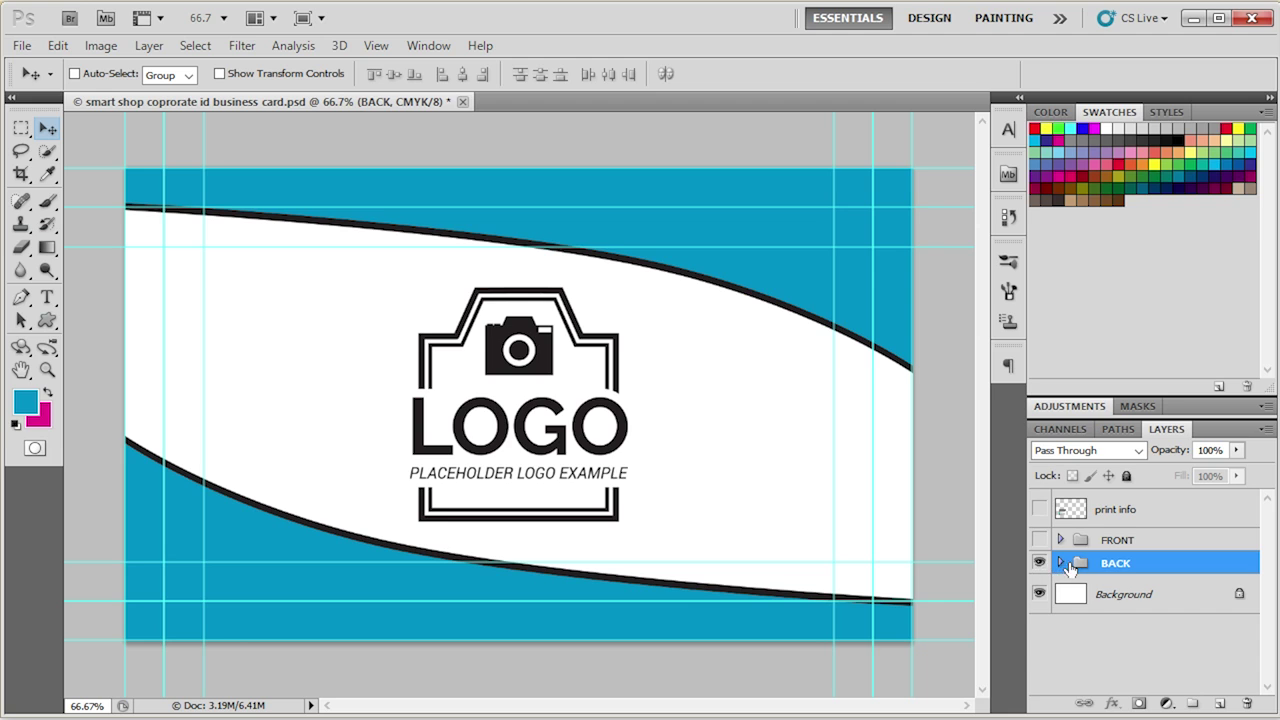
{"action": "left_click", "coordinate": [1060, 563]}
{"action": "left_click", "coordinate": [1147, 592]}
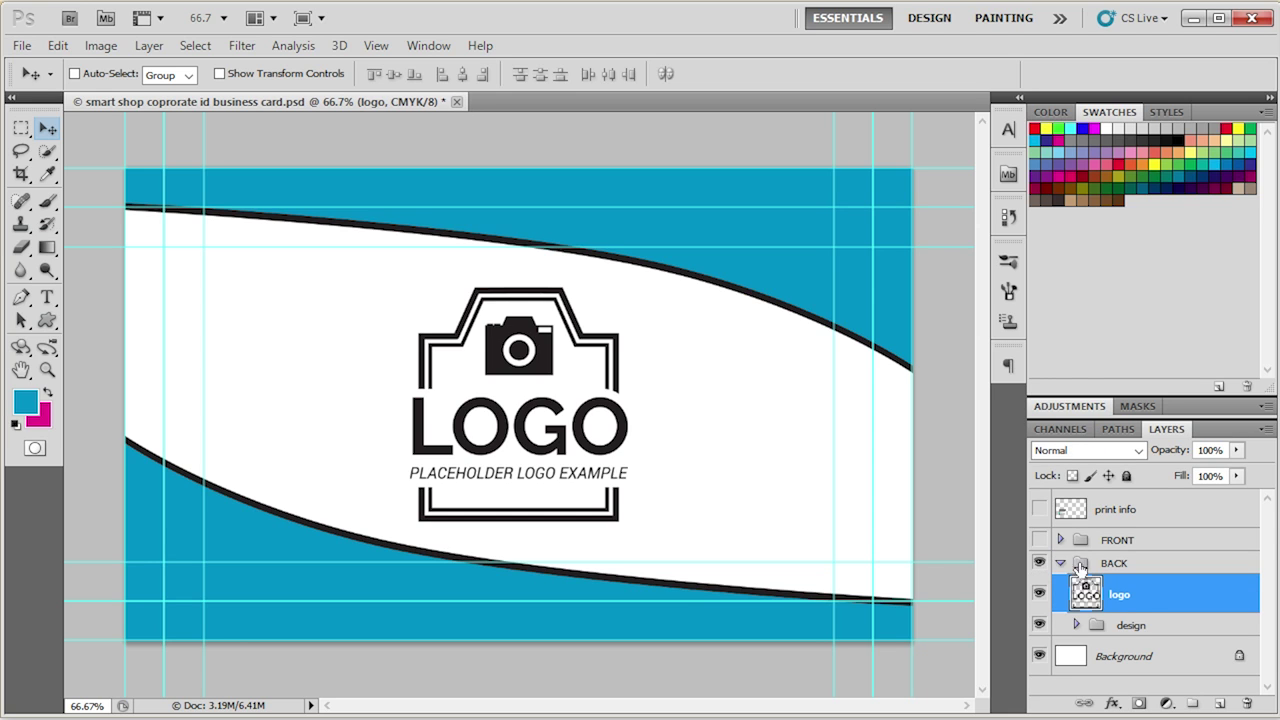
{"action": "left_click", "coordinate": [1060, 563]}
{"action": "left_click", "coordinate": [1060, 563]}
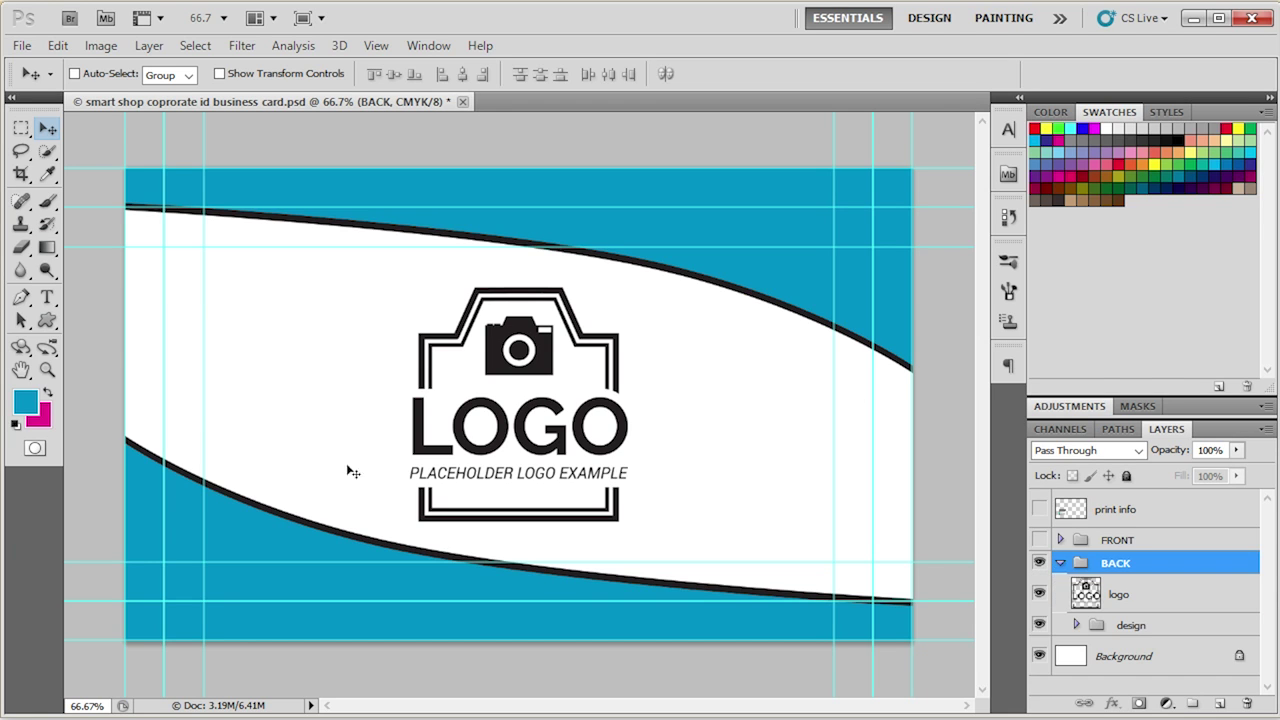
Collapse and hide the BACK group, and show the FRONT group expanded
{"action": "left_click", "coordinate": [1061, 563]}
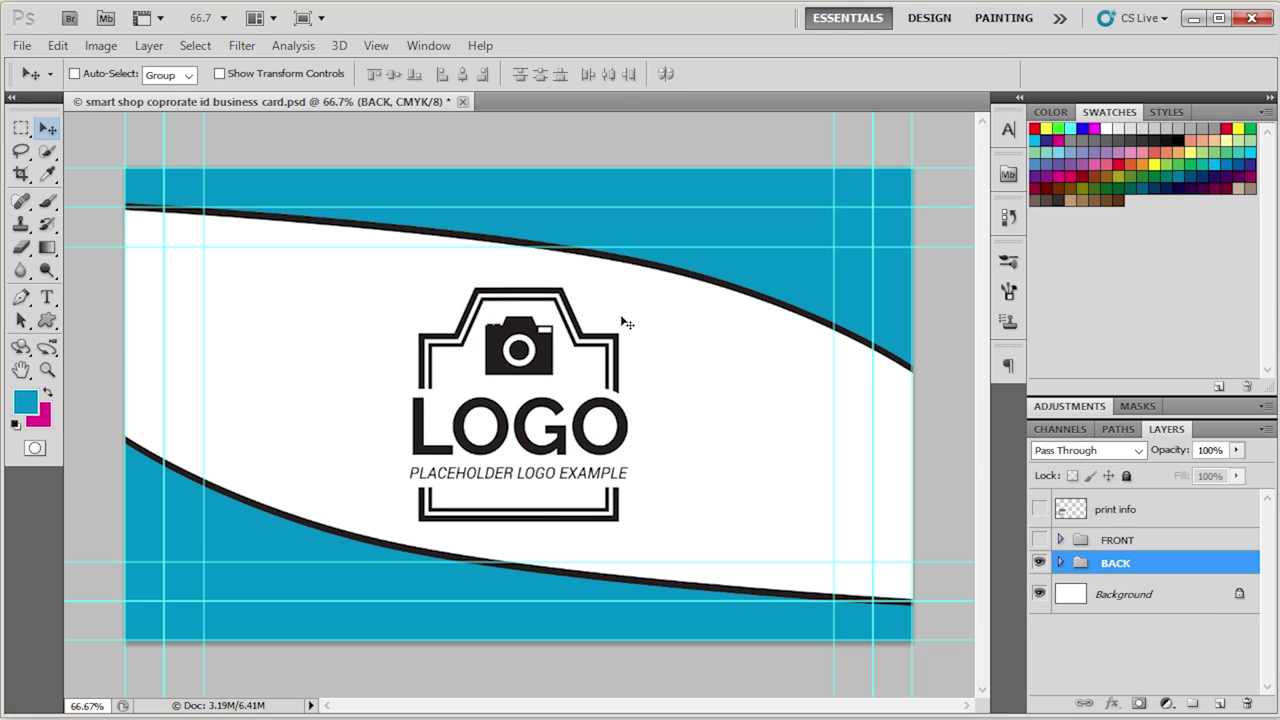
{"action": "left_click", "coordinate": [1038, 563]}
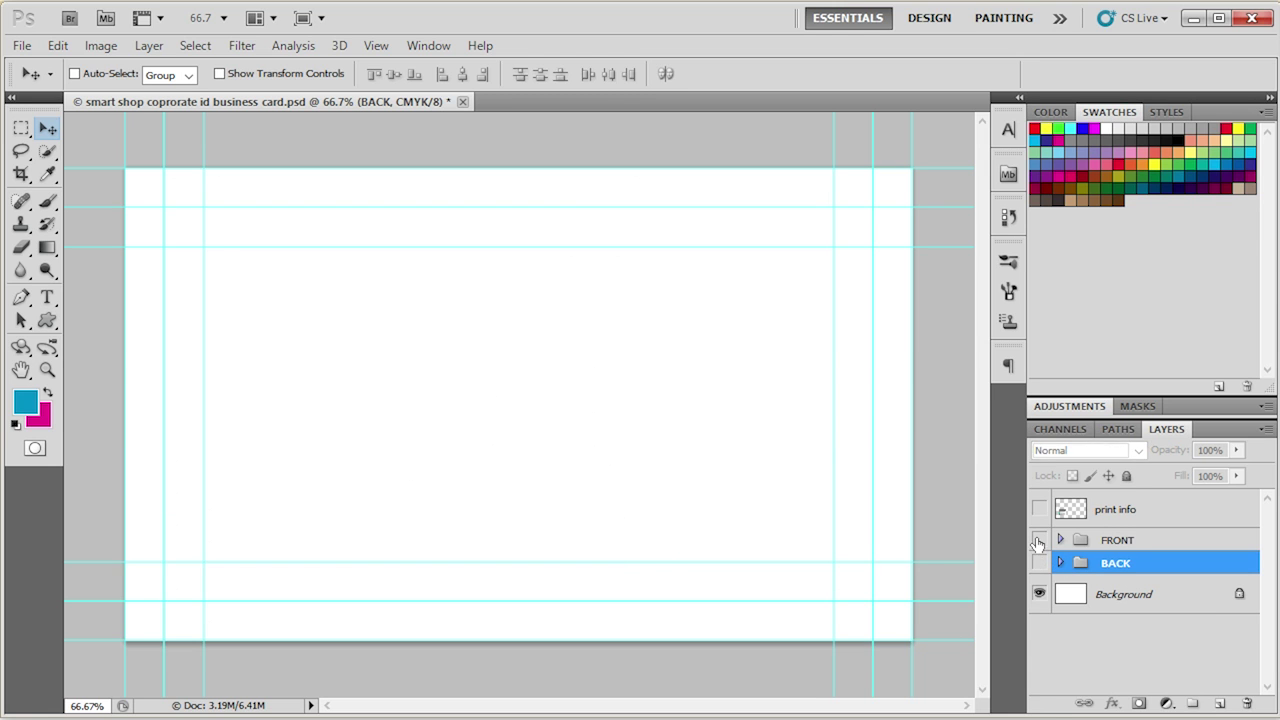
{"action": "left_click", "coordinate": [1038, 540]}
{"action": "left_click", "coordinate": [1092, 540]}
{"action": "left_click", "coordinate": [1061, 540]}
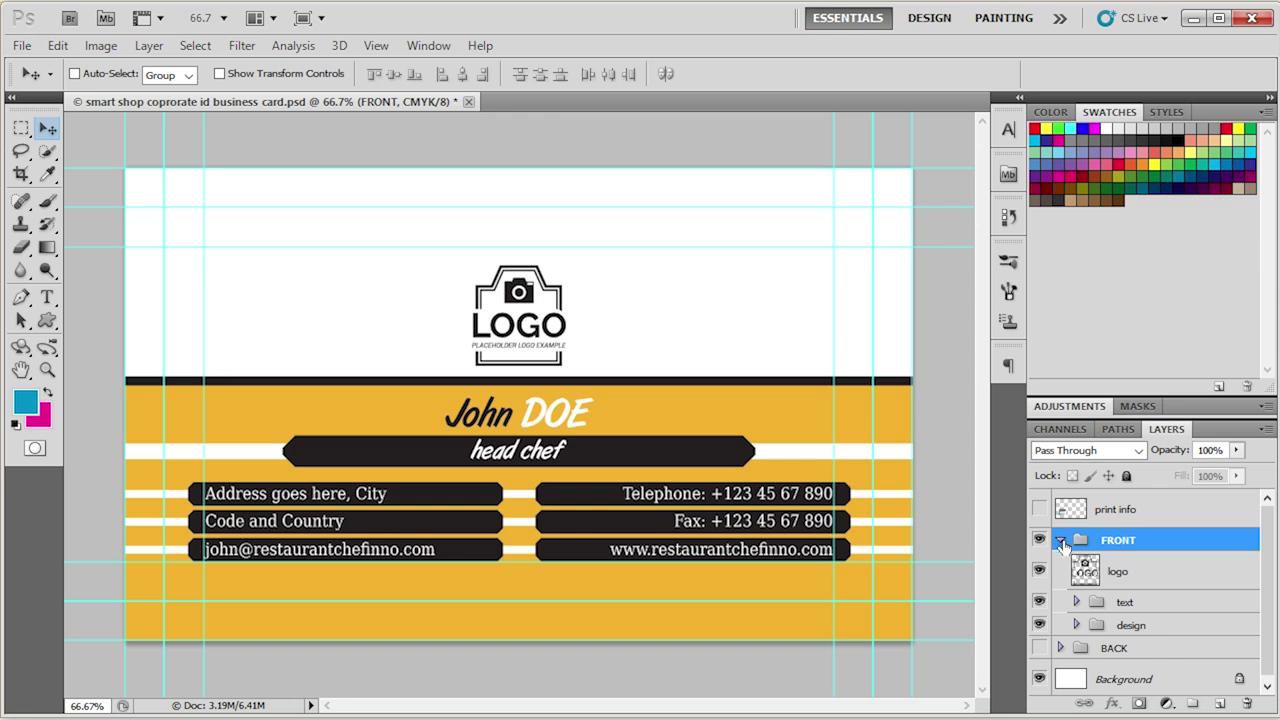
Expand the FRONT group's text subgroup and fill the head chef text layer with the magenta background color
{"action": "left_click", "coordinate": [1077, 602]}
{"action": "scroll", "coordinate": [1080, 604], "scroll_direction": "down", "scroll_amount": 3}
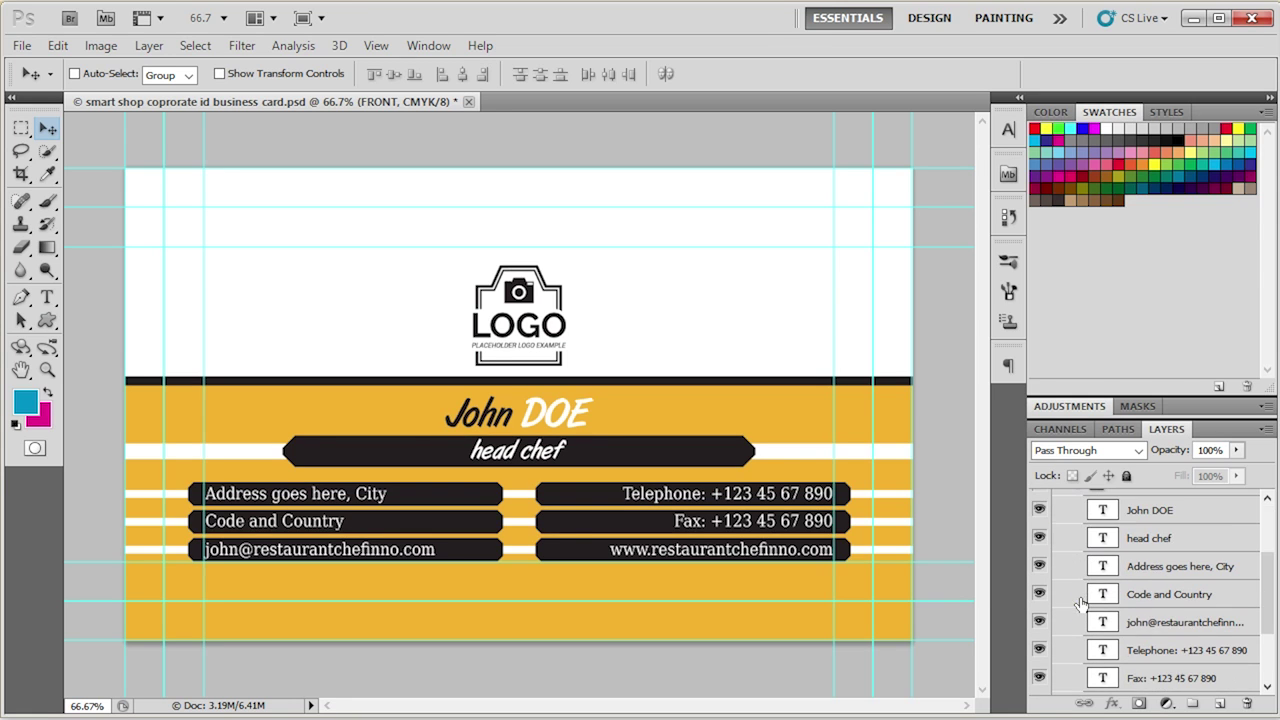
{"action": "left_click", "coordinate": [1141, 512]}
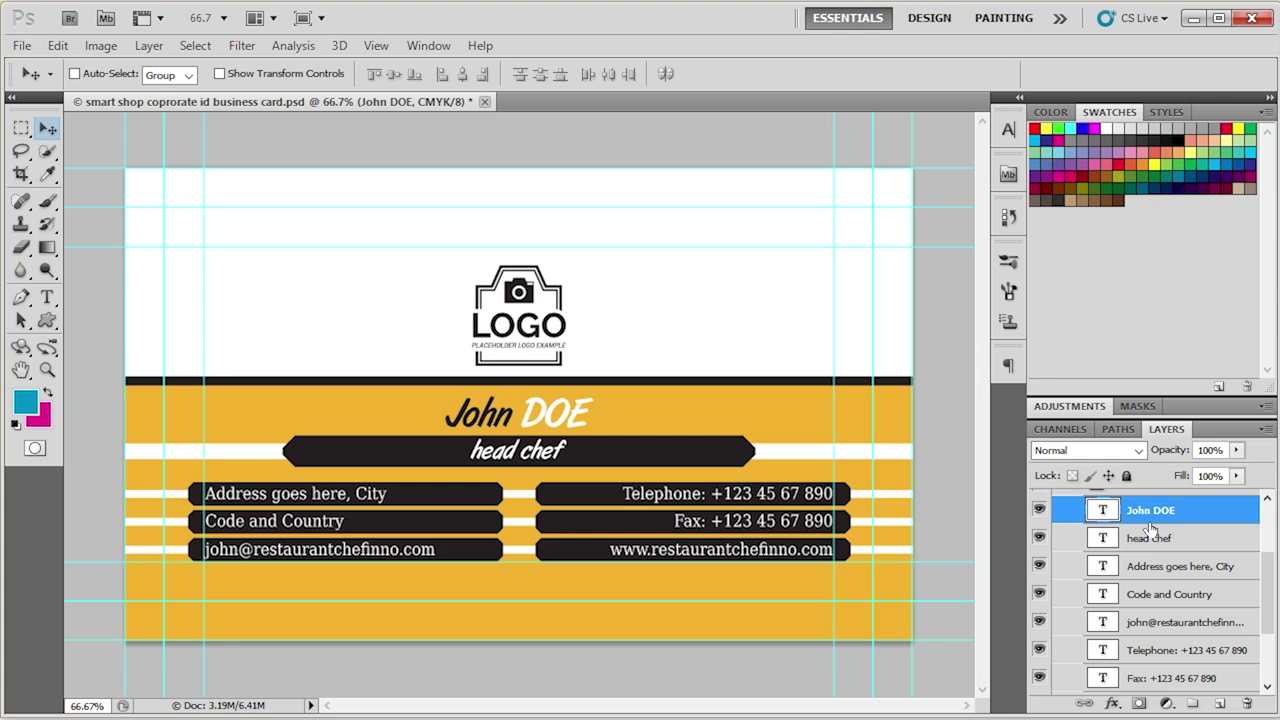
{"action": "left_click", "coordinate": [1148, 538]}
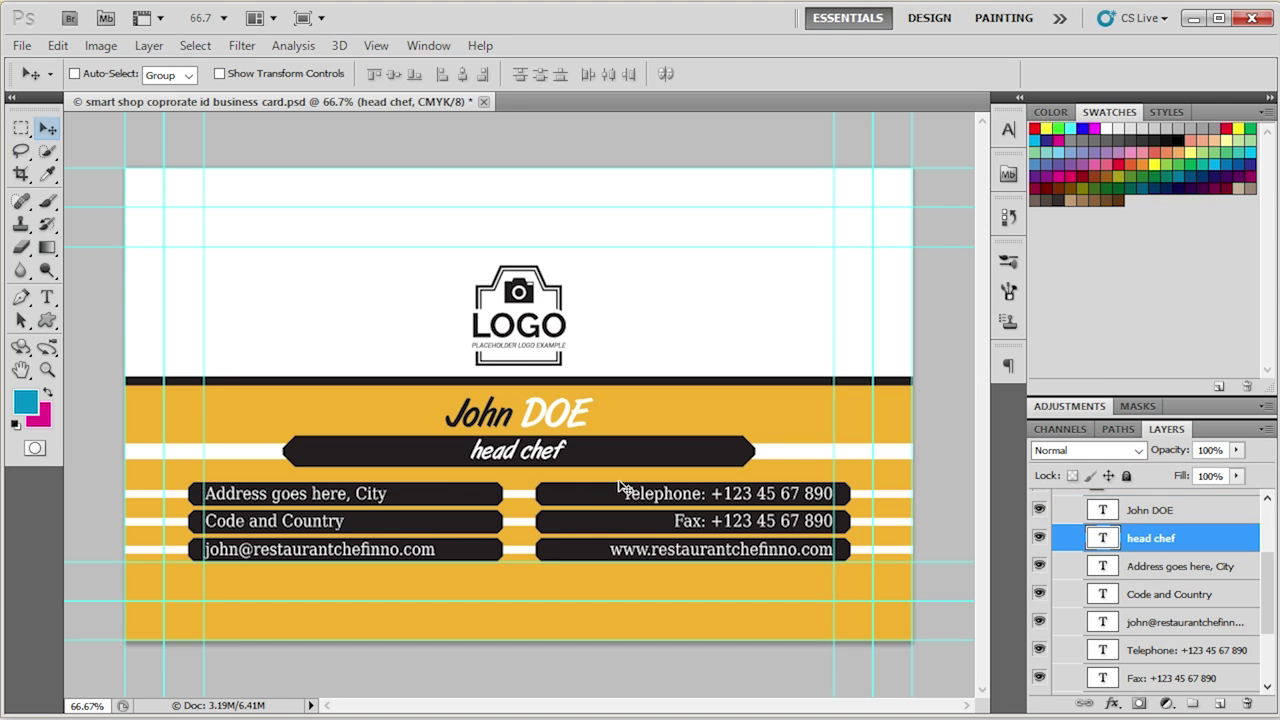
{"action": "key", "text": "ctrl+BackSpace"}
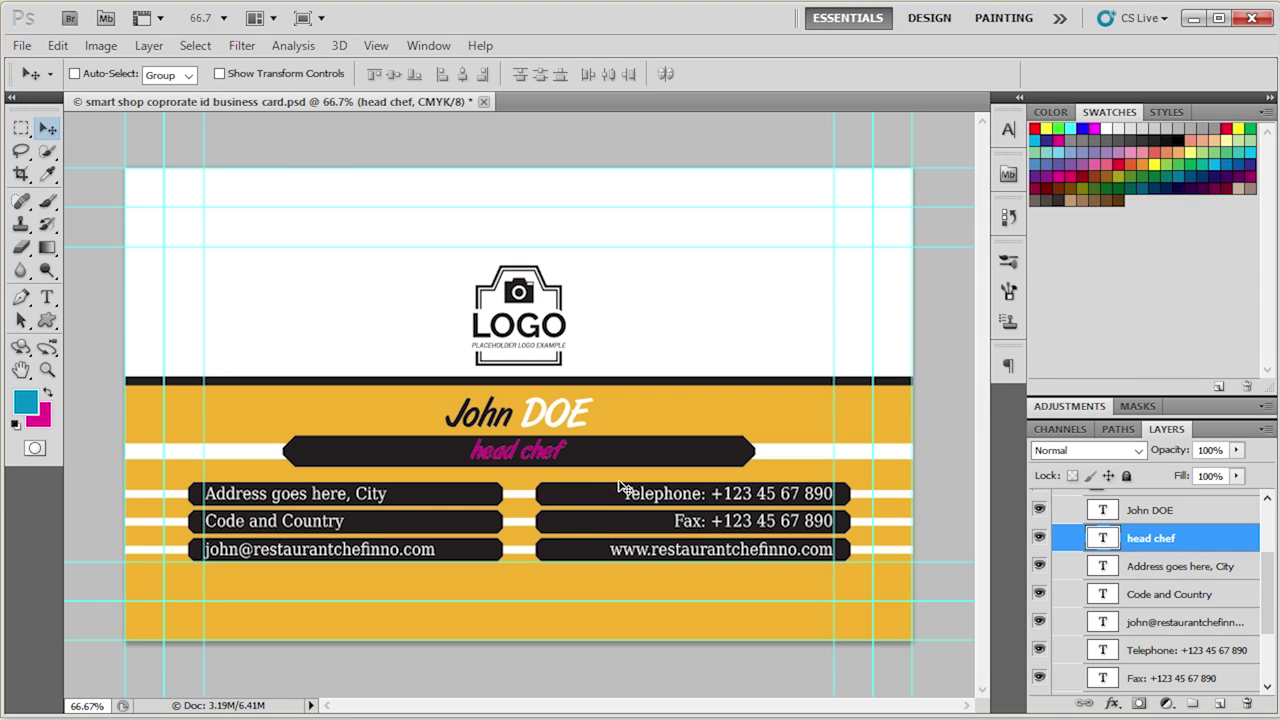
{"action": "key", "text": "alt+BackSpace"}
{"action": "key", "text": "ctrl+BackSpace"}
Show the Character settings, and open the head chef text for editing before returning to the Move tool
{"action": "left_click", "coordinate": [429, 46]}
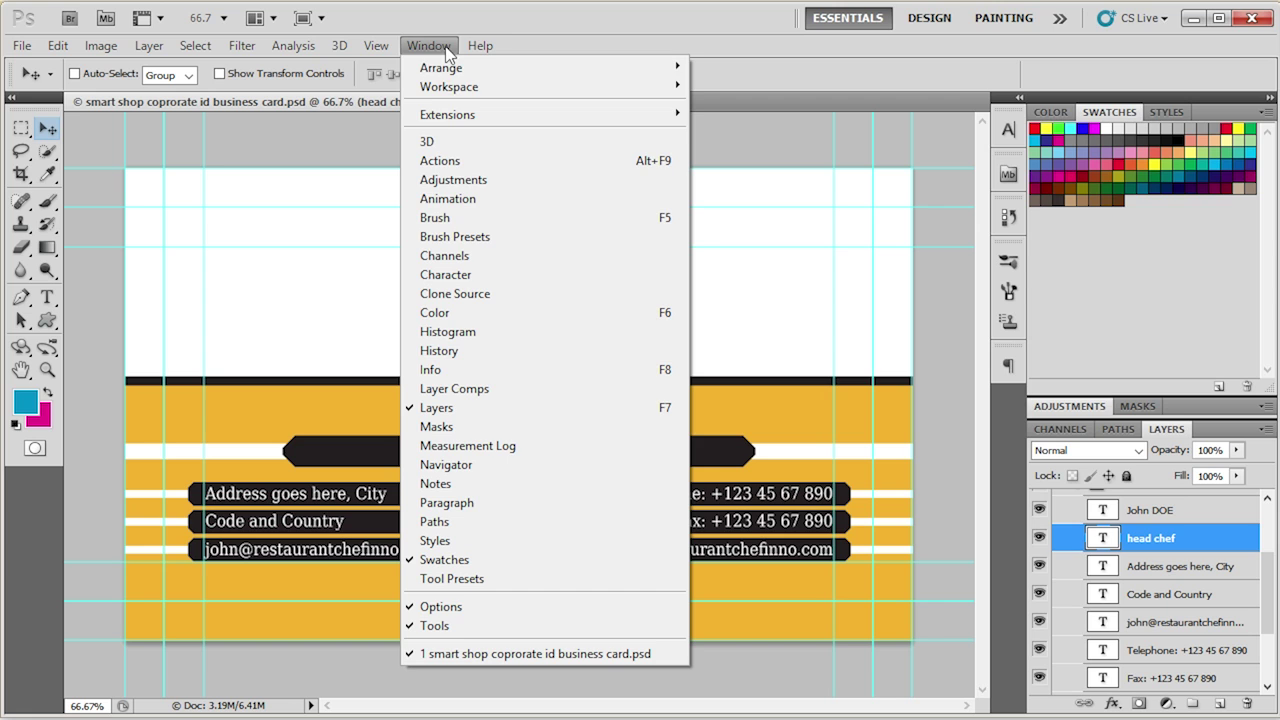
{"action": "left_click", "coordinate": [490, 275]}
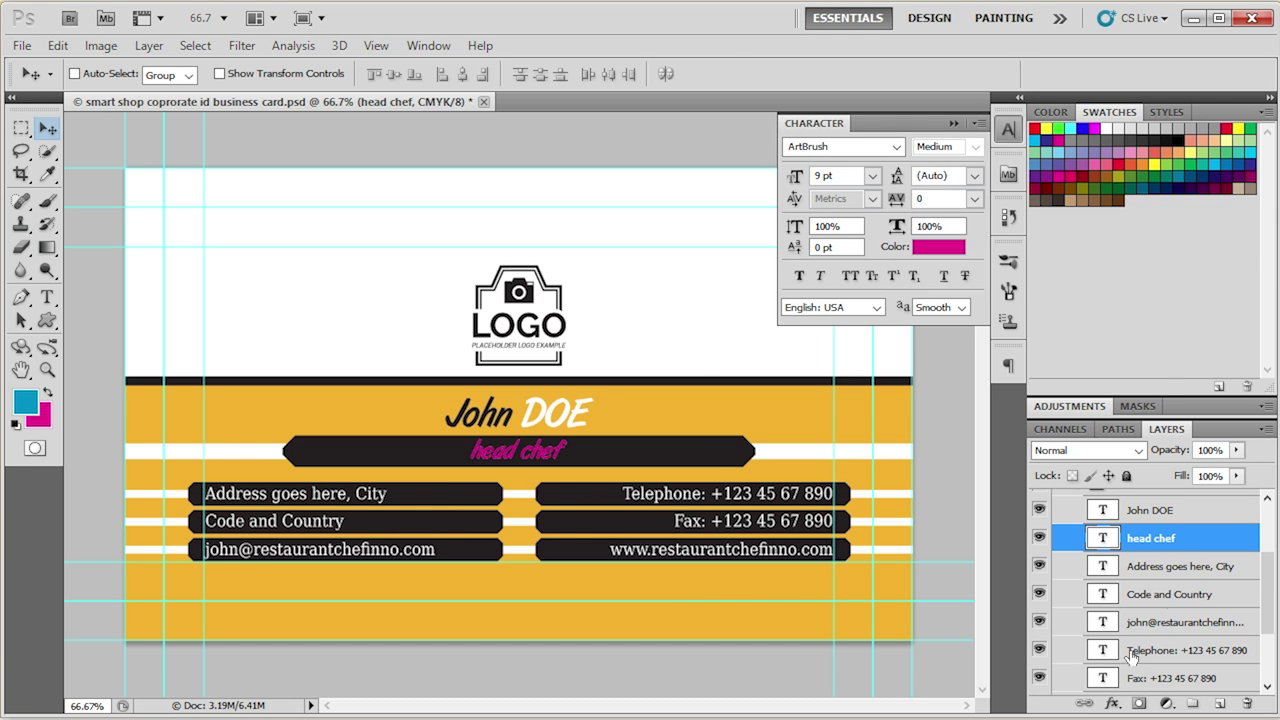
{"action": "double_click", "coordinate": [1103, 540]}
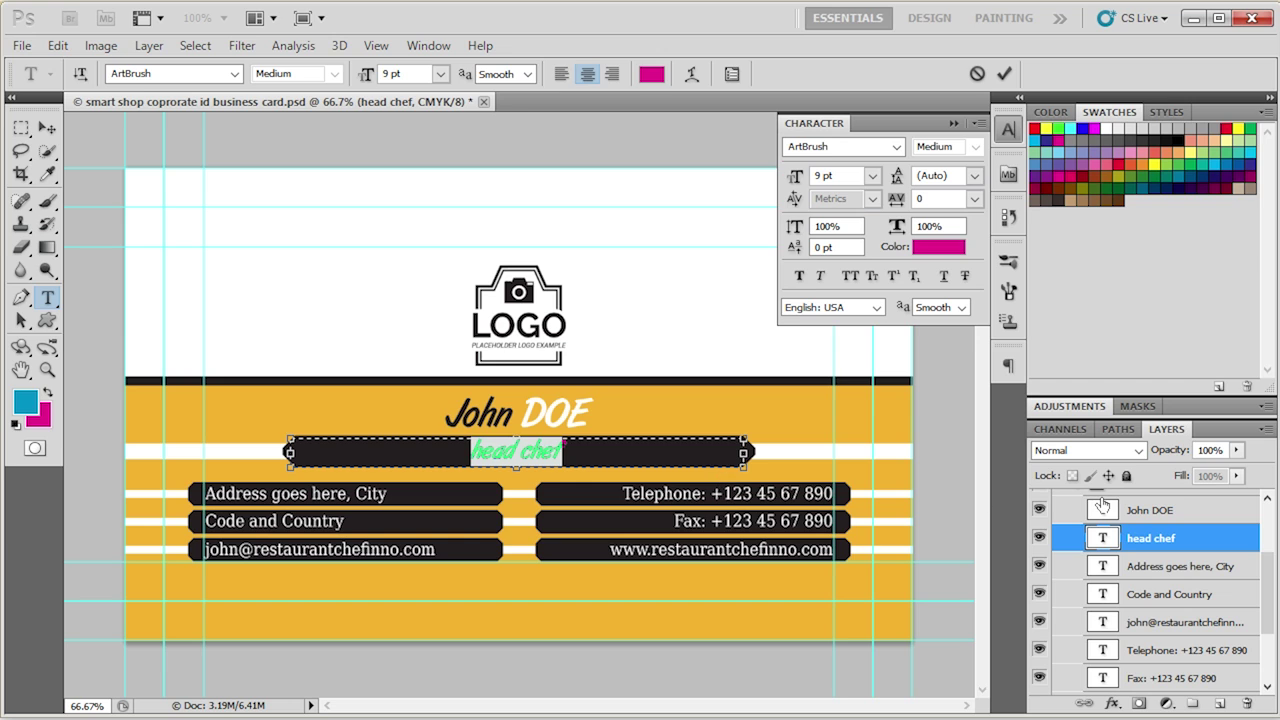
{"action": "key", "text": "ctrl+Return"}
{"action": "key", "text": "v"}
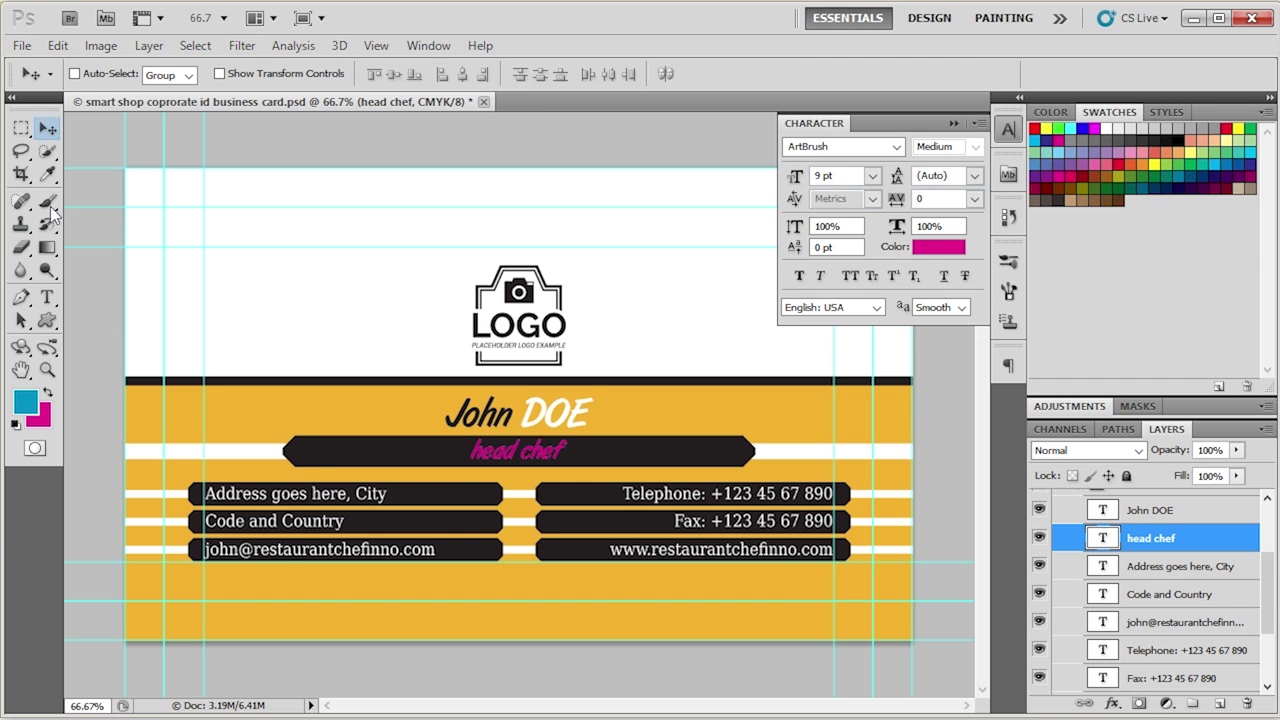
Replace the head chef text with "graphic designer", commit the edit and return to the Move tool
{"action": "left_click", "coordinate": [47, 297]}
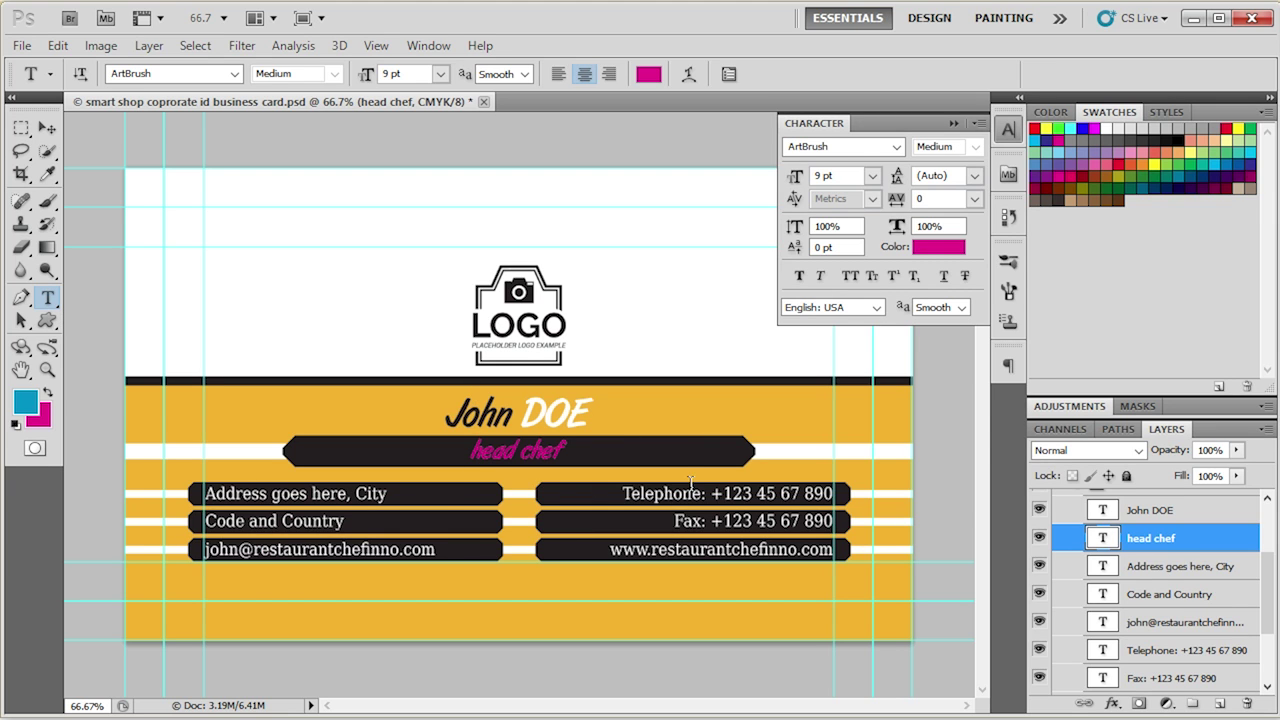
{"action": "left_click", "coordinate": [530, 452]}
{"action": "left_click_drag", "start_coordinate": [460, 450], "coordinate": [654, 448]}
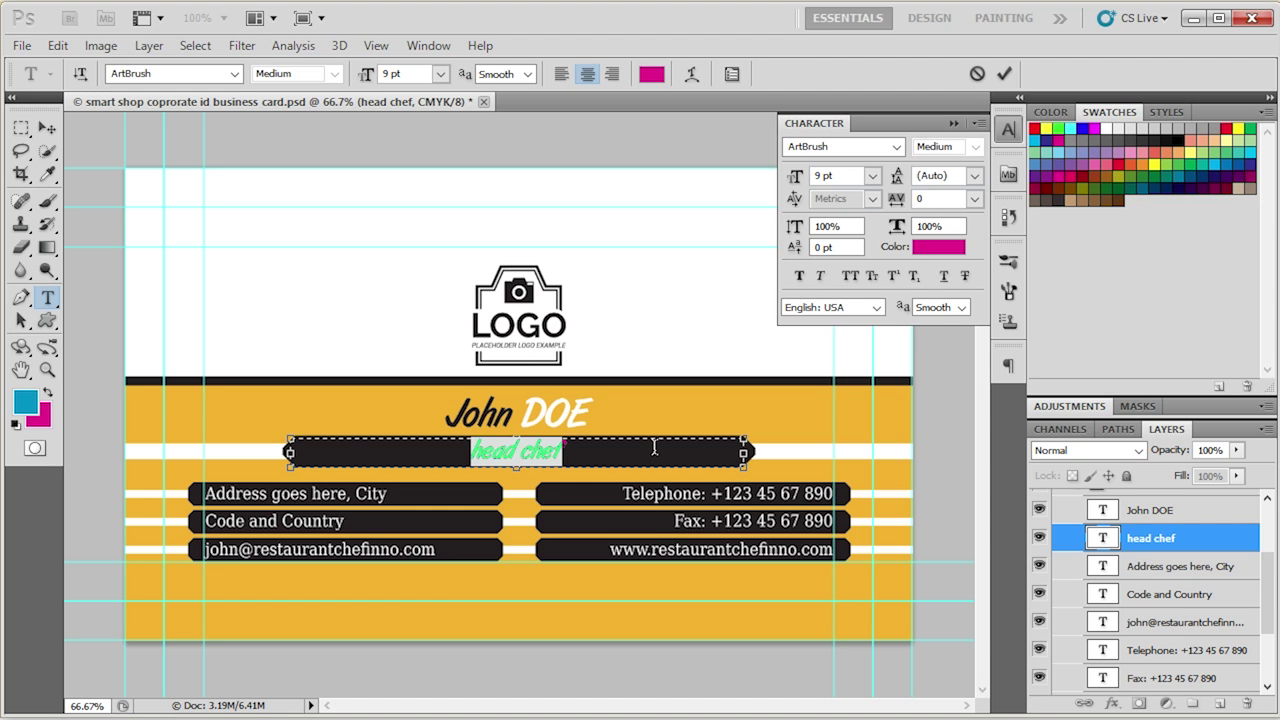
{"action": "type", "text": "graphic designer"}
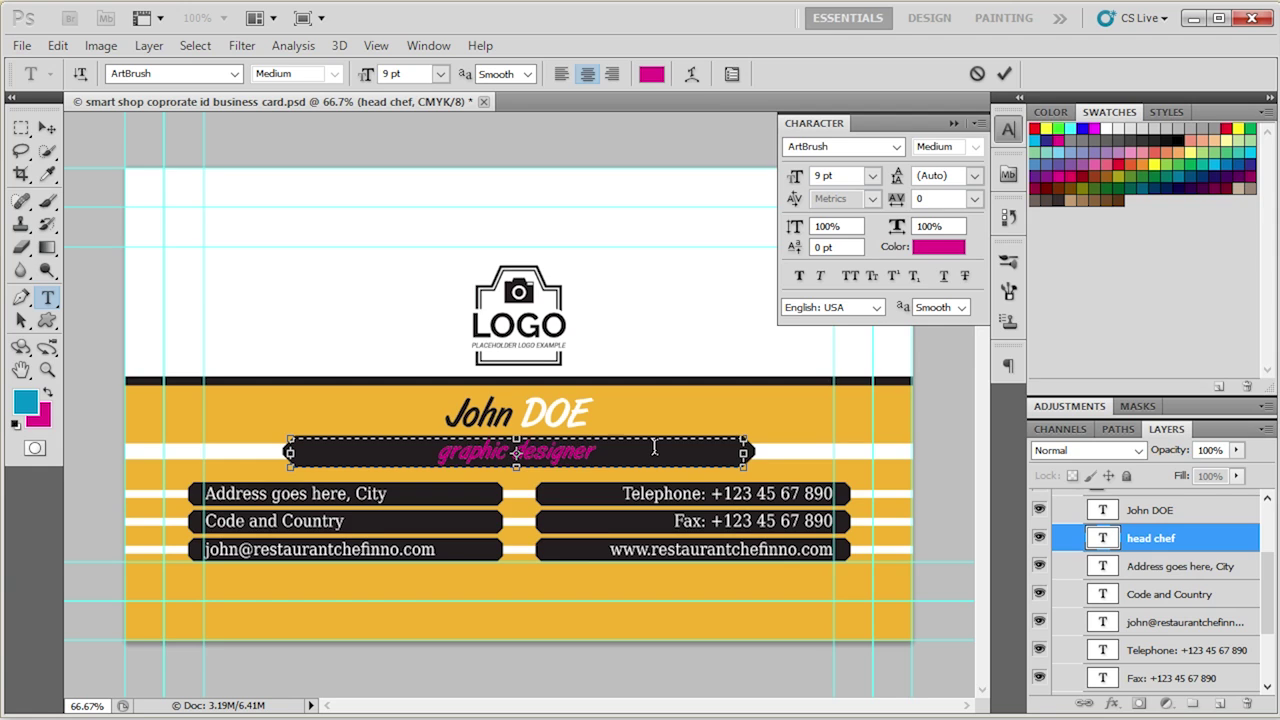
{"action": "key", "text": "ctrl+Return"}
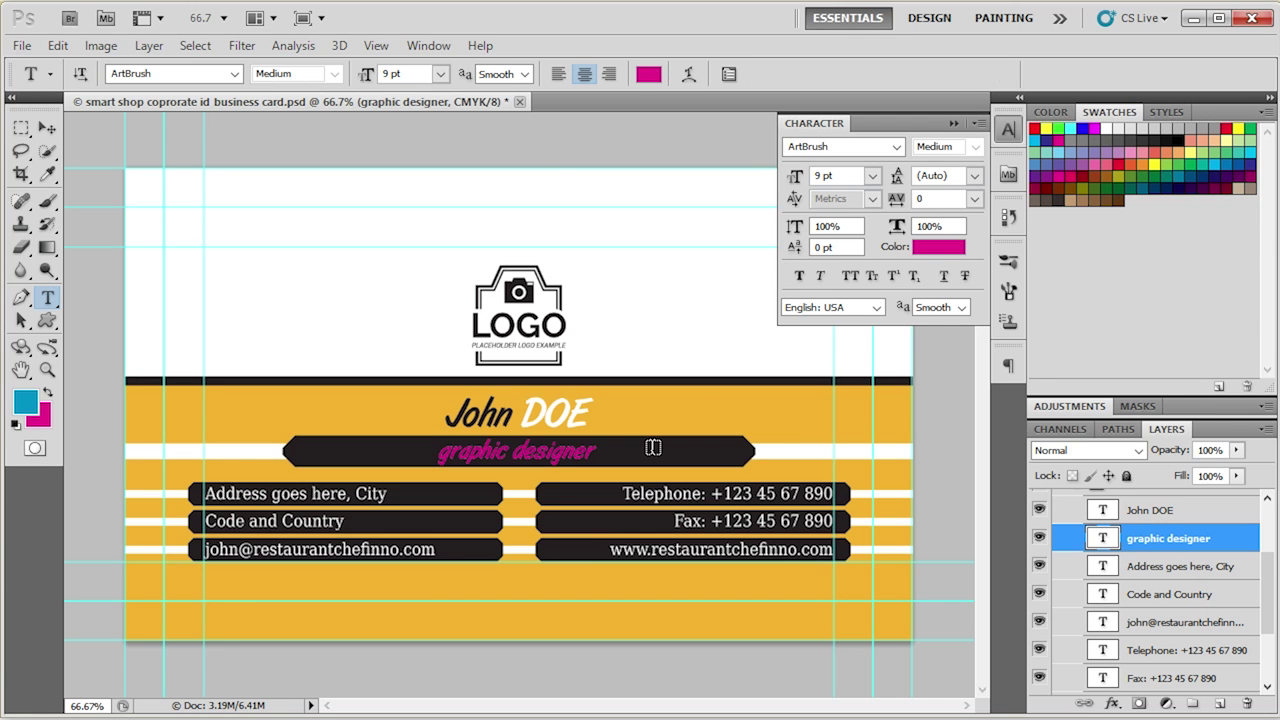
{"action": "left_click", "coordinate": [44, 128]}
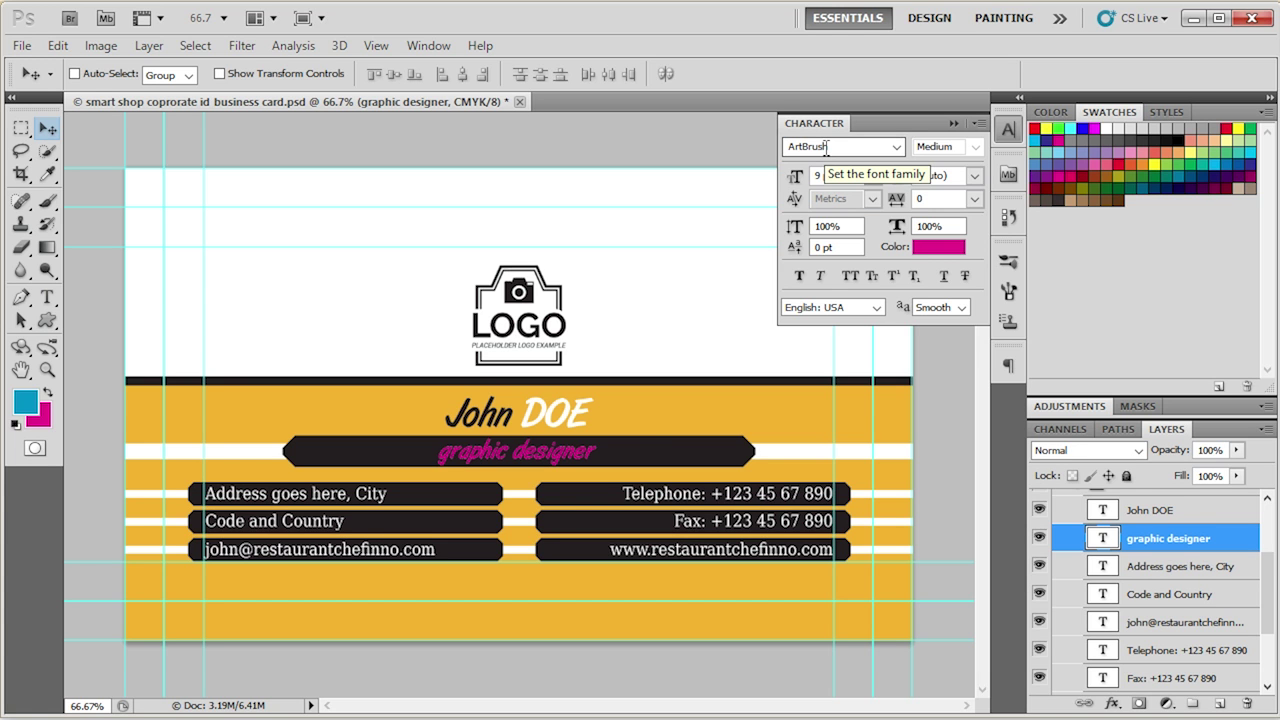
Try Blackoak Std on the graphic designer text, and set its font to Cambria Bold
{"action": "left_click", "coordinate": [896, 146]}
{"action": "left_click", "coordinate": [850, 330]}
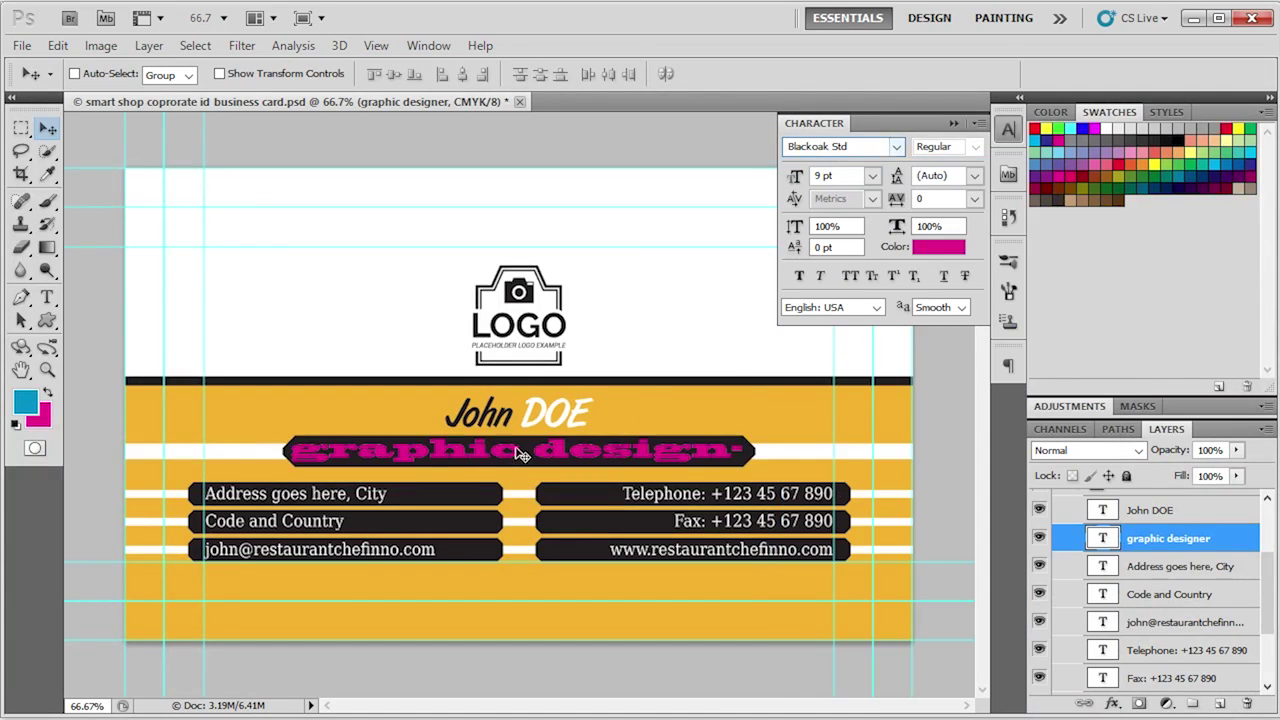
{"action": "left_click", "coordinate": [900, 147]}
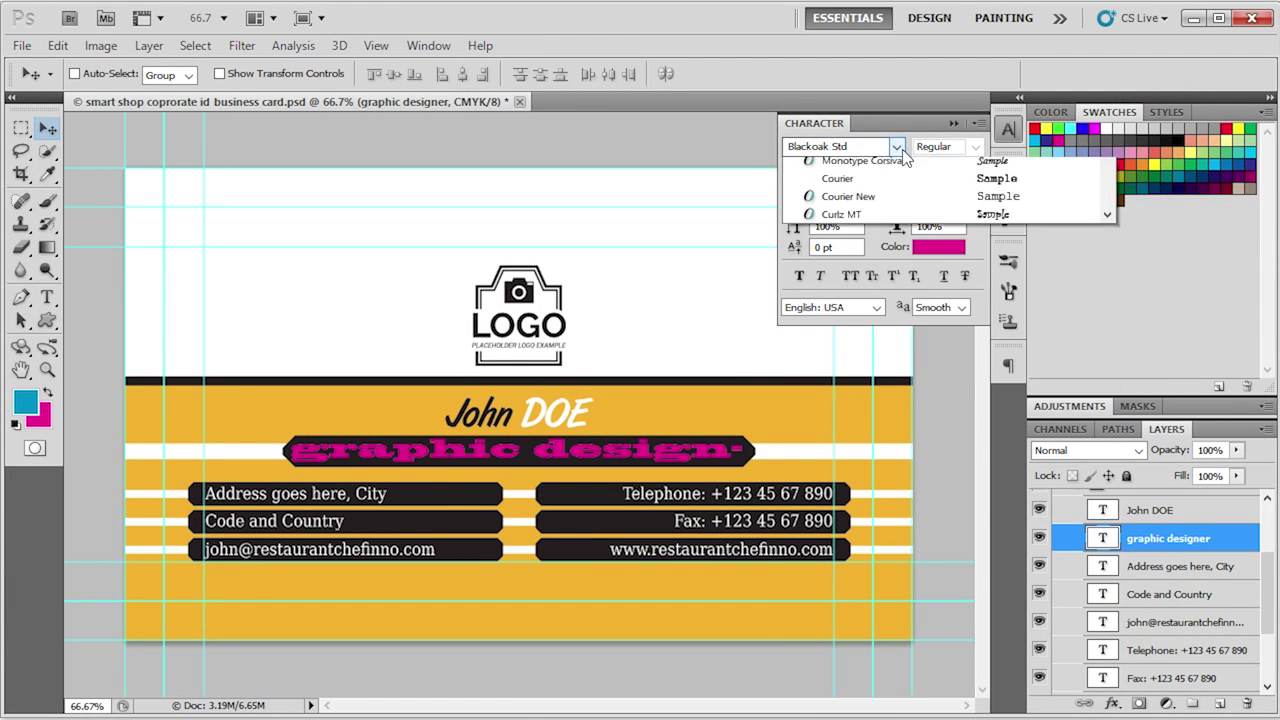
{"action": "left_click", "coordinate": [882, 401]}
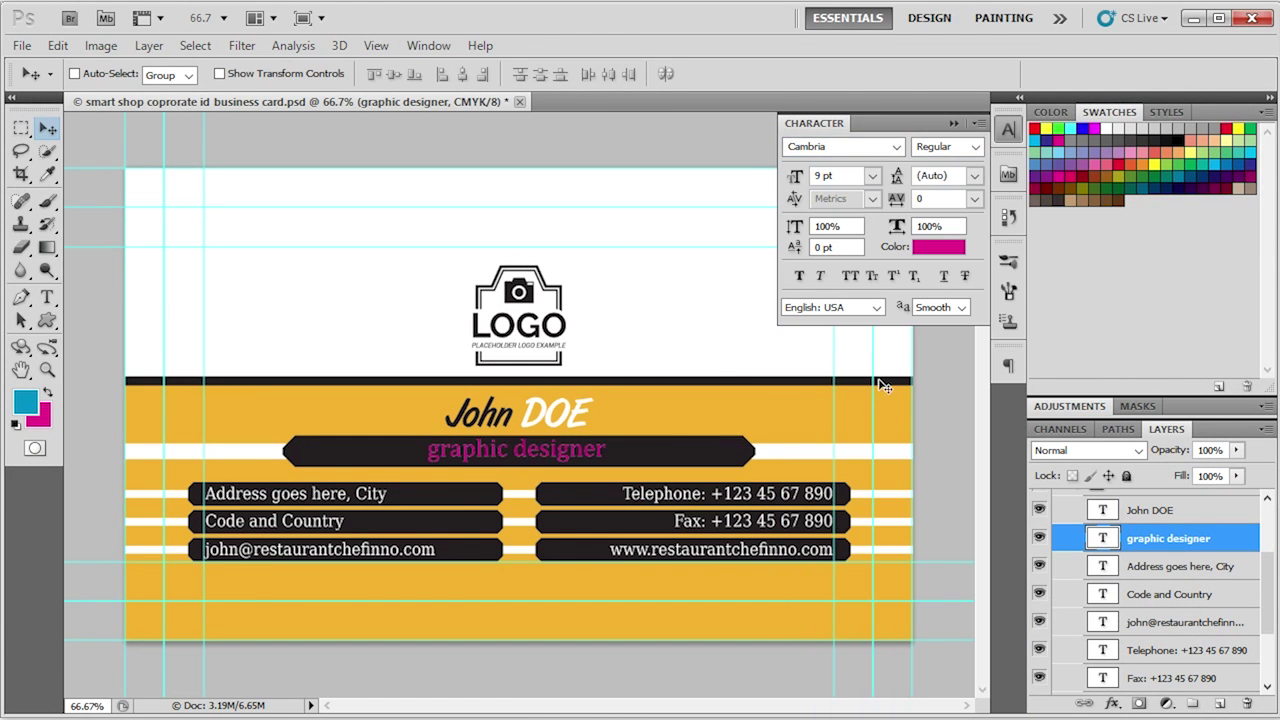
{"action": "left_click", "coordinate": [970, 147]}
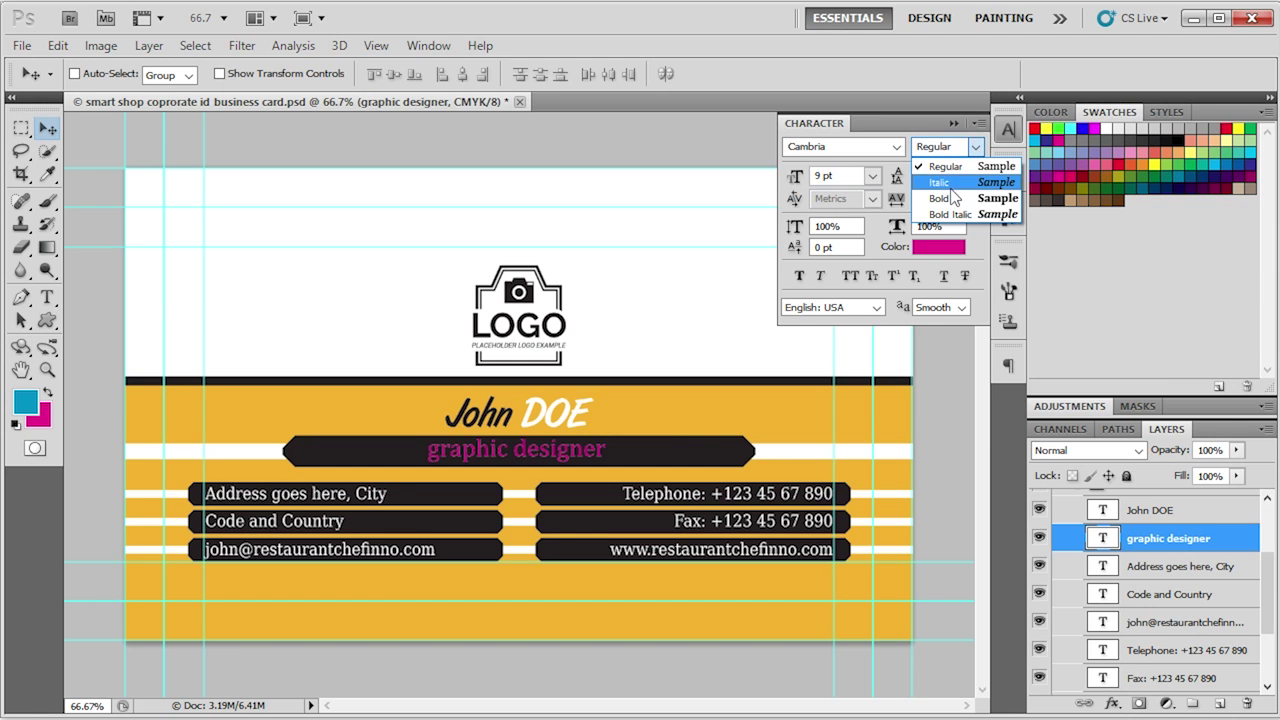
{"action": "left_click", "coordinate": [945, 200]}
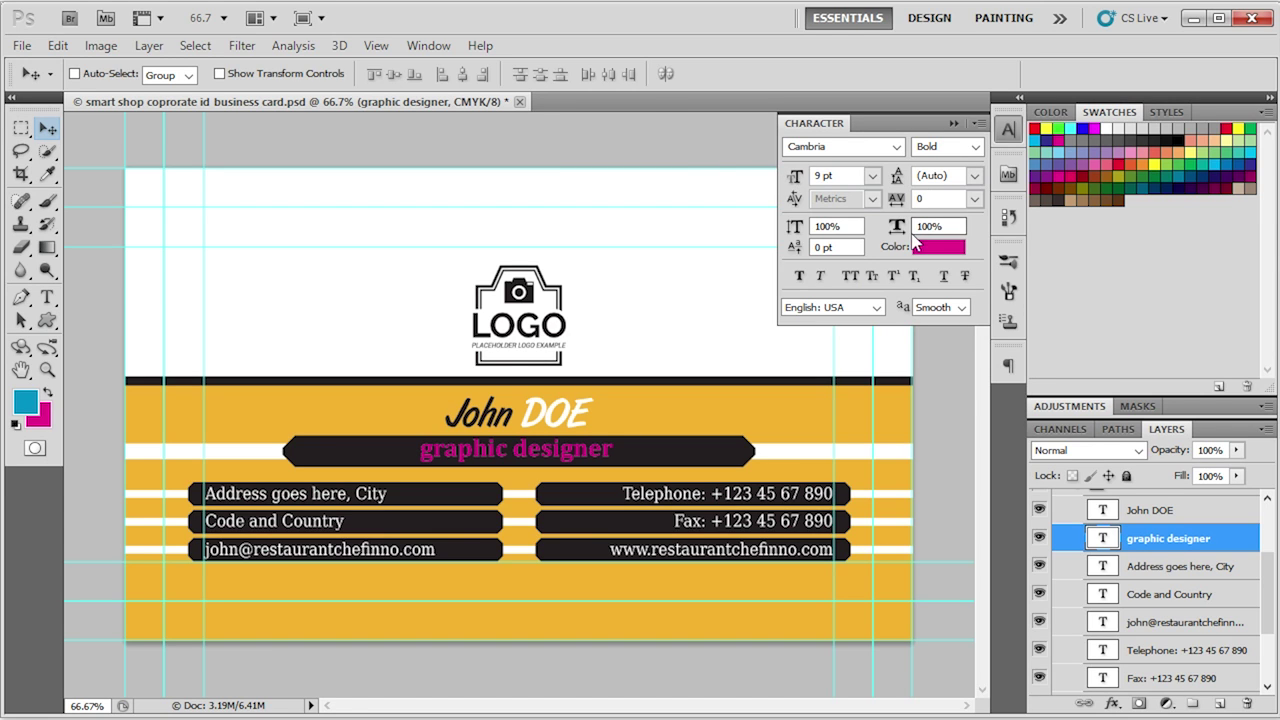
Turn All Caps on and off again for the graphic designer text, and collapse the Character settings
{"action": "left_click", "coordinate": [851, 280]}
{"action": "left_click", "coordinate": [853, 283]}
{"action": "left_click", "coordinate": [1008, 129]}
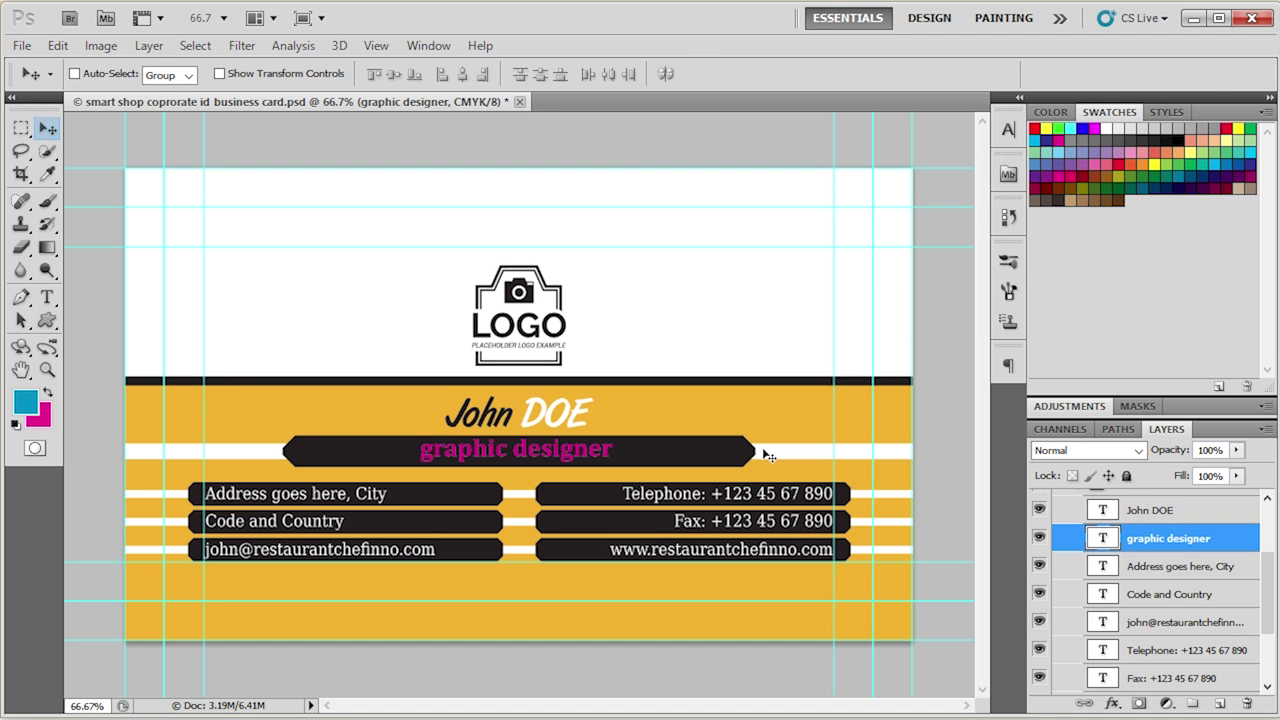
Minimize the Photoshop window and the CMYK folder window to reveal the desktop
{"action": "left_click", "coordinate": [1192, 18]}
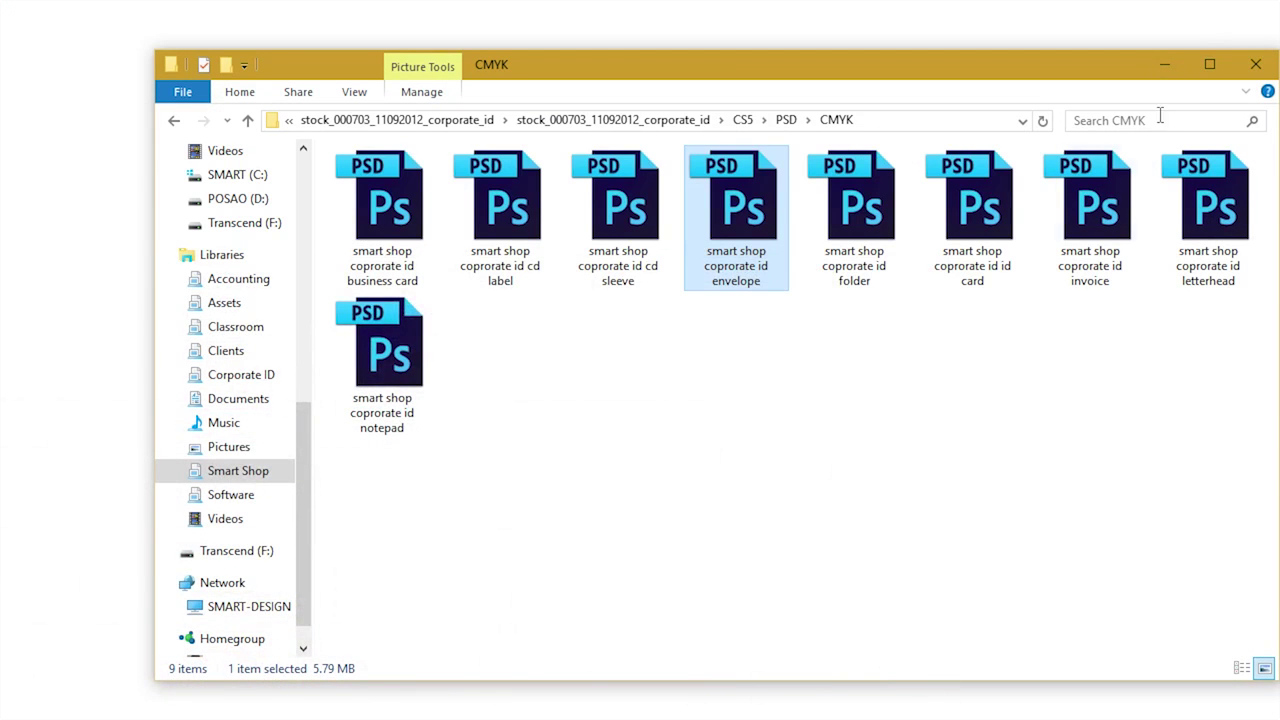
{"action": "left_click", "coordinate": [1165, 66]}
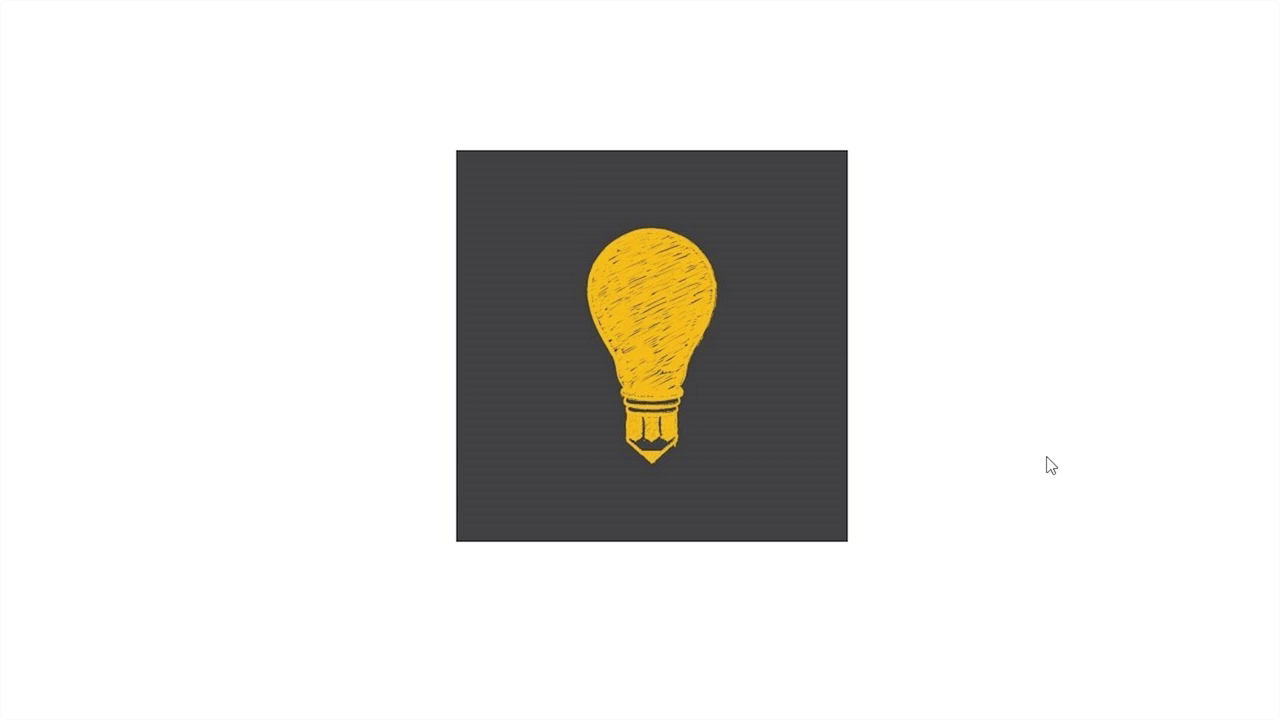